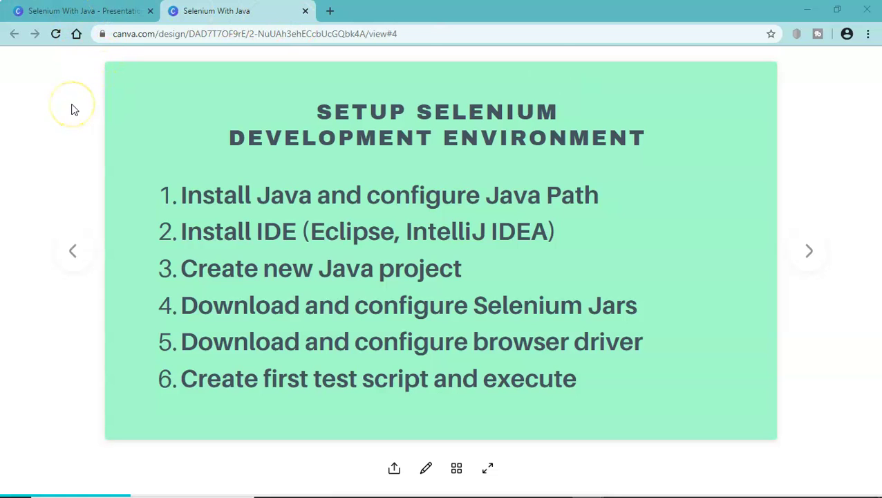
Search Google for "download java" in a new tab and open Oracle's Java SE Downloads page from the results.
left_click(330, 11)
left_click(342, 273)
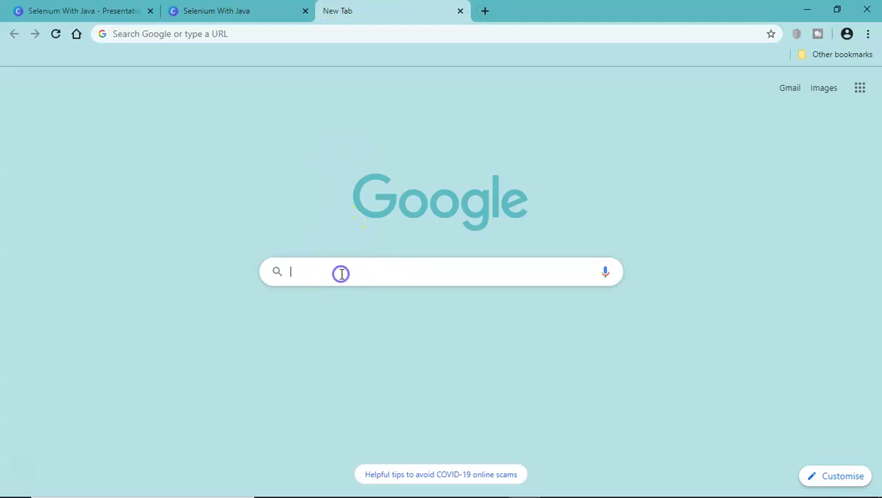
type("download java")
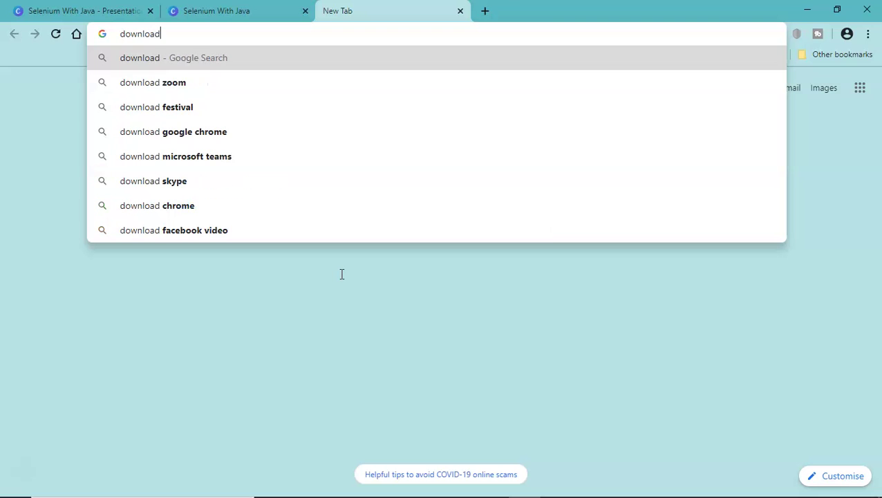
key("Return")
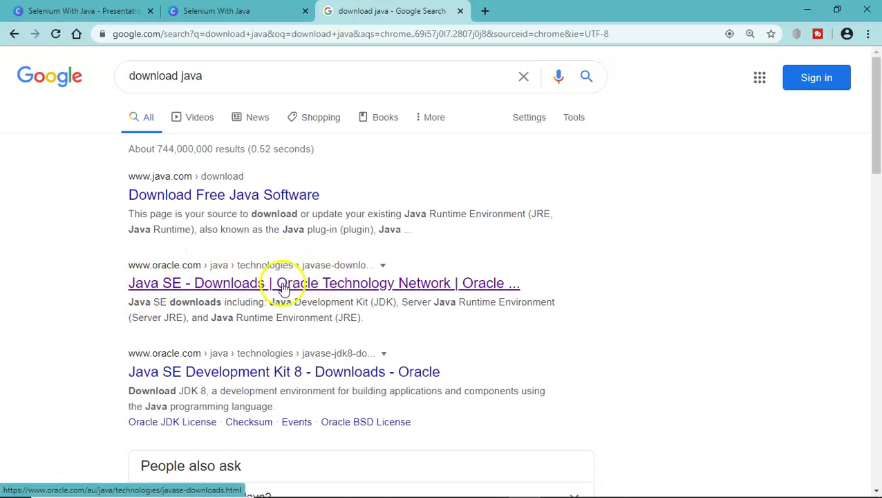
left_click(354, 287)
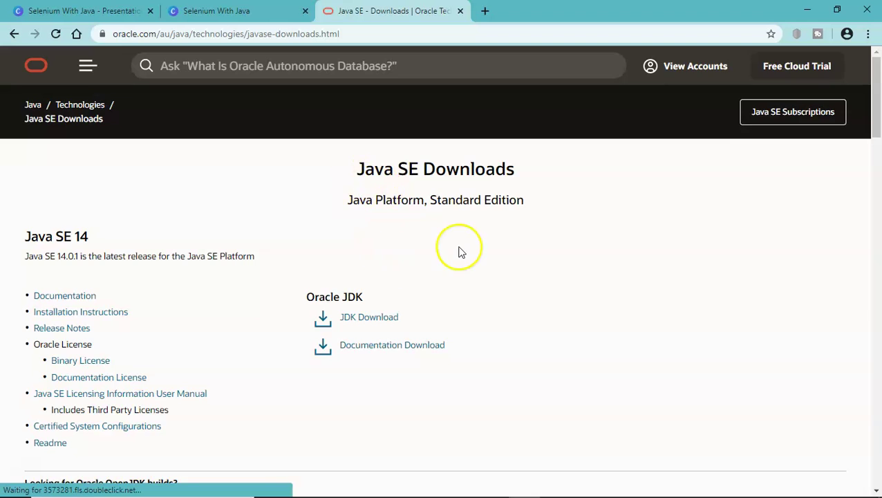
Open the Java SE 14 JDK download page and find the Windows x64 Installer in the list of packages.
scroll(459, 249, "down", 2)
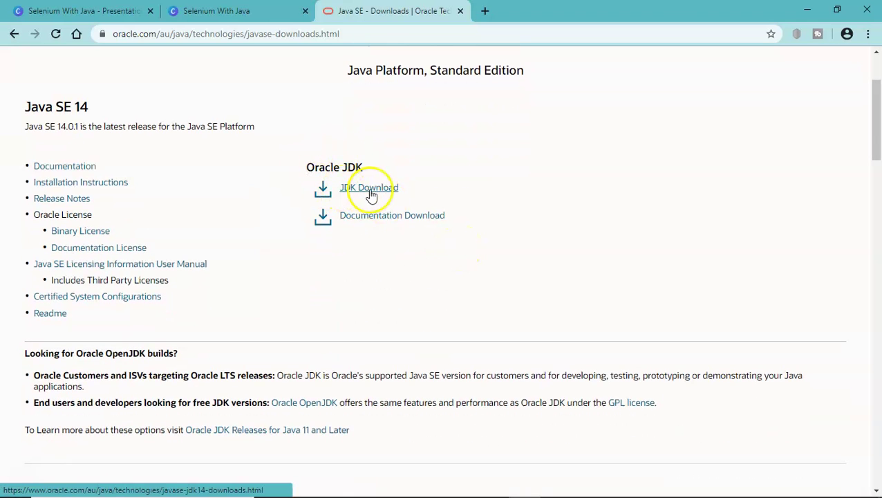
left_click(367, 193)
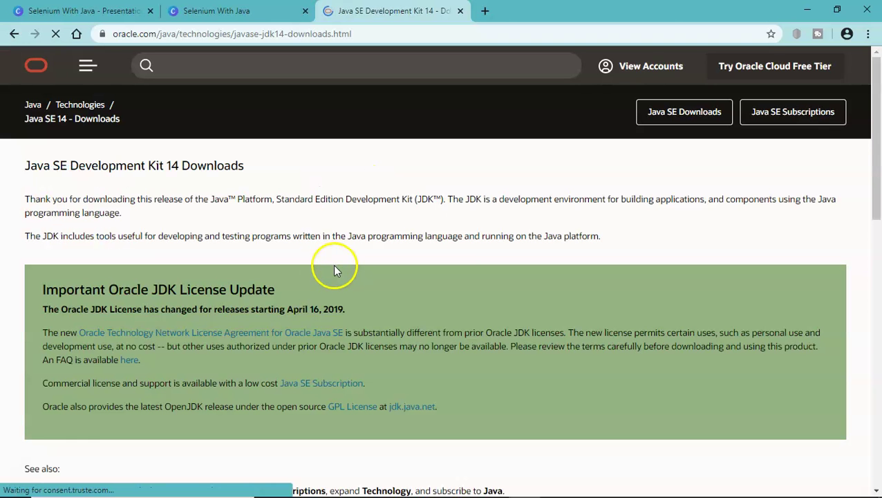
scroll(452, 269, "down", 6)
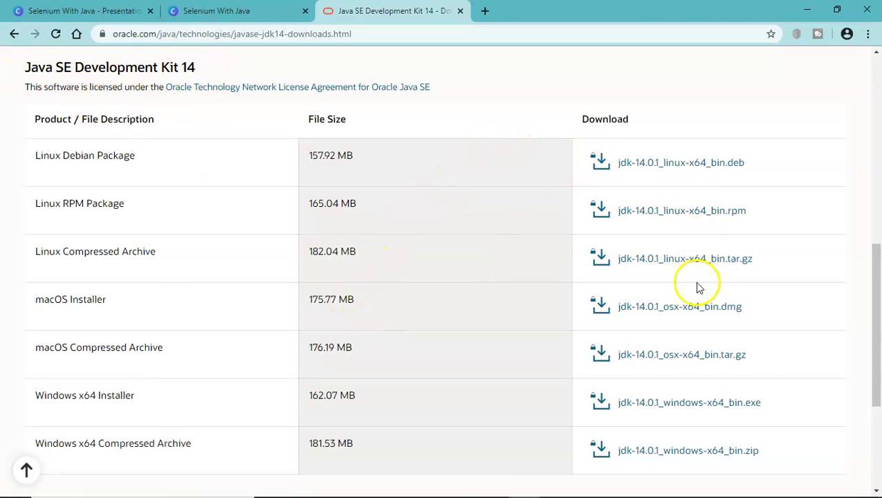
scroll(697, 285, "down", 1)
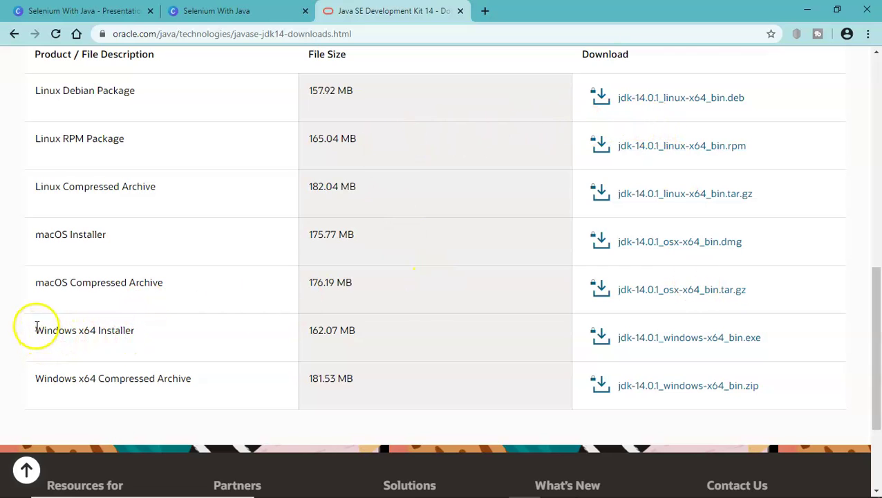
left_click_drag(35, 327, 159, 334)
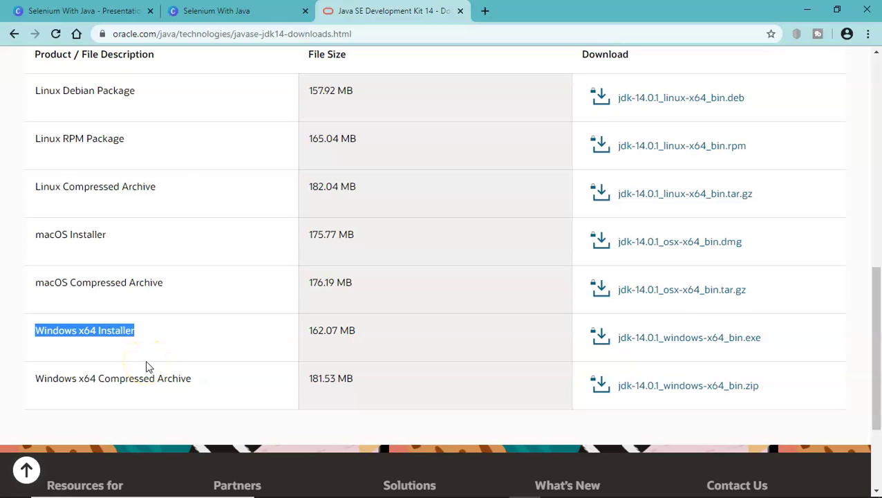
left_click(163, 334)
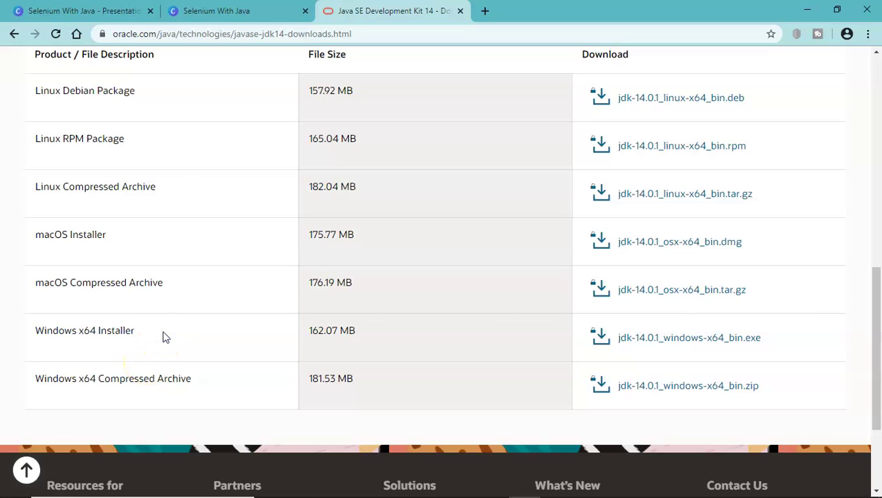
Switch to File Explorer and check the computer's system type in the properties of This PC.
mouse_move(331, 492)
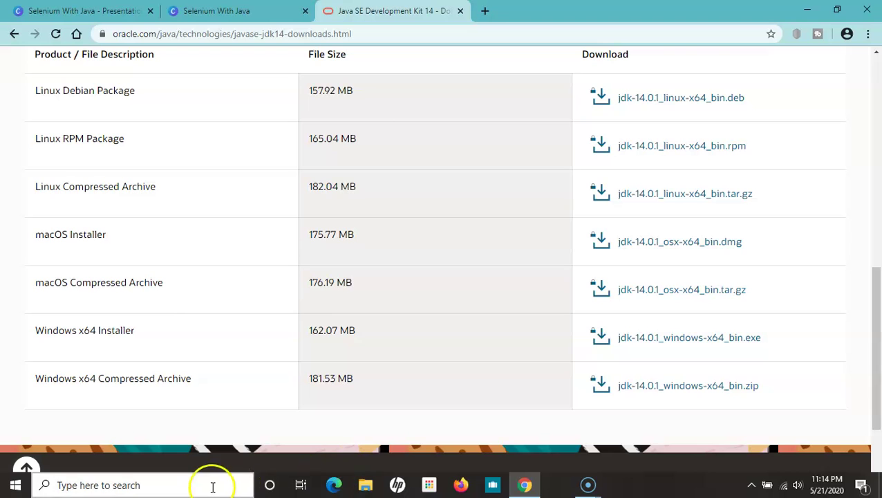
left_click(360, 486)
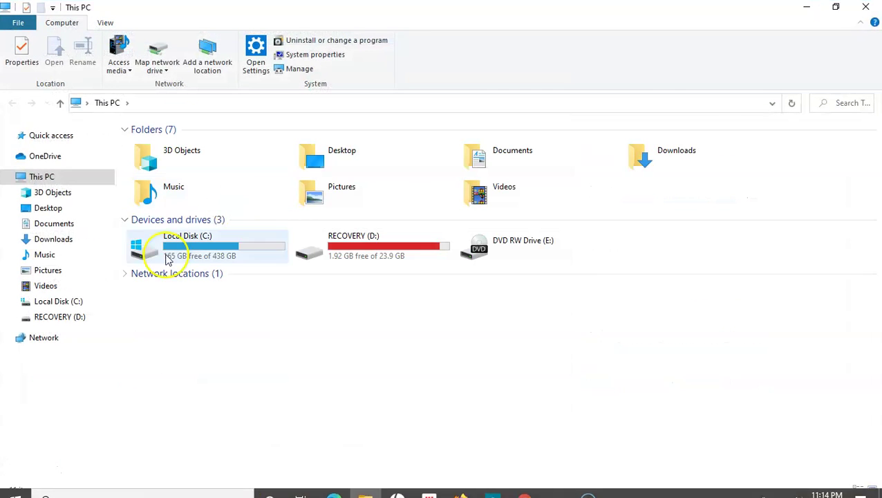
right_click(56, 182)
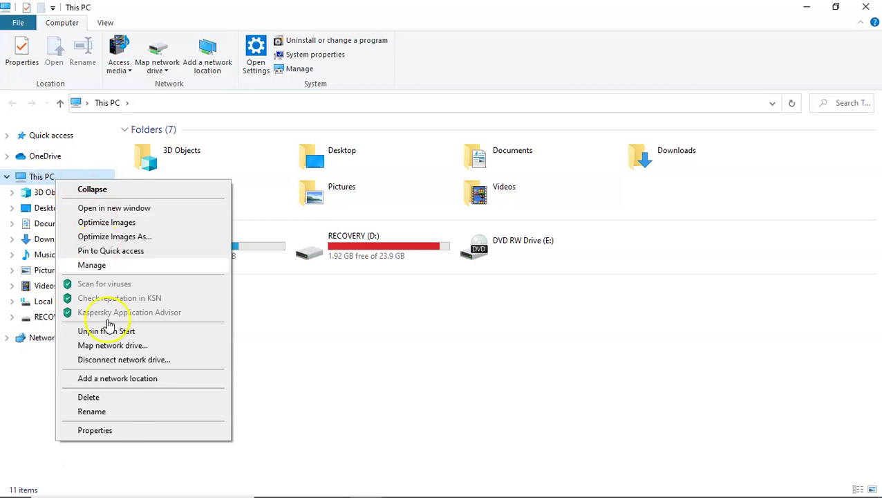
left_click(103, 432)
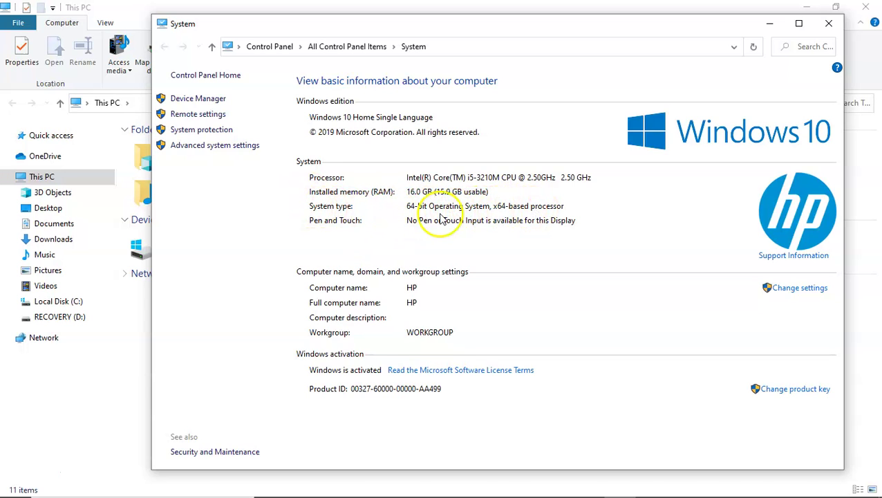
left_click_drag(433, 206, 484, 207)
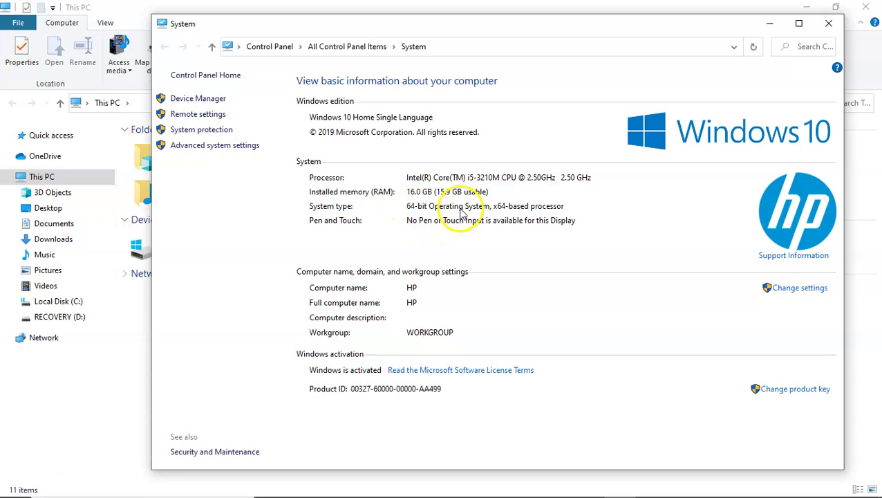
left_click(773, 26)
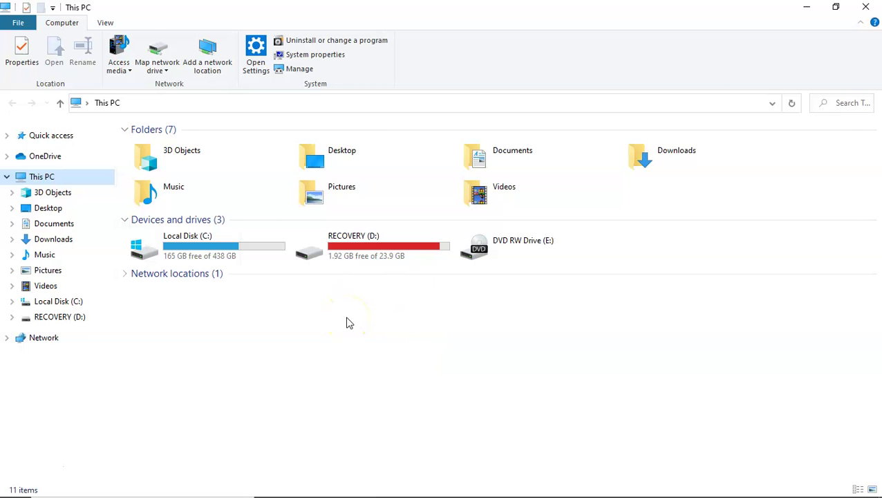
Return to Chrome, accept the Oracle license agreement and save jdk-14.0.1_windows-x64_bin.exe to the C: drive's Downloads folder.
key("alt+Tab")
key("alt+Tab")
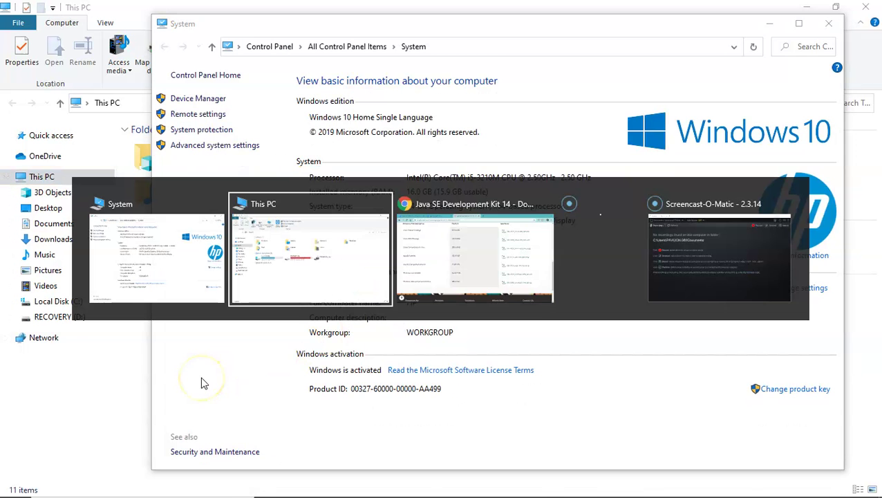
key("alt+Tab")
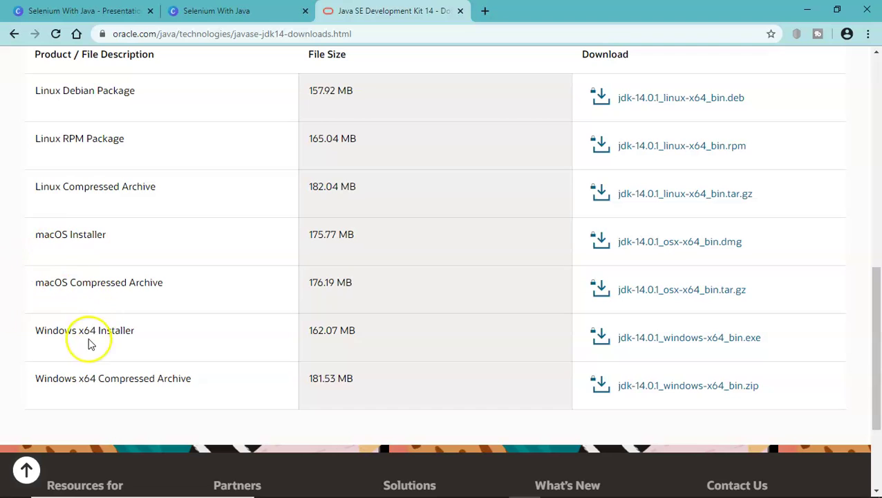
left_click(667, 345)
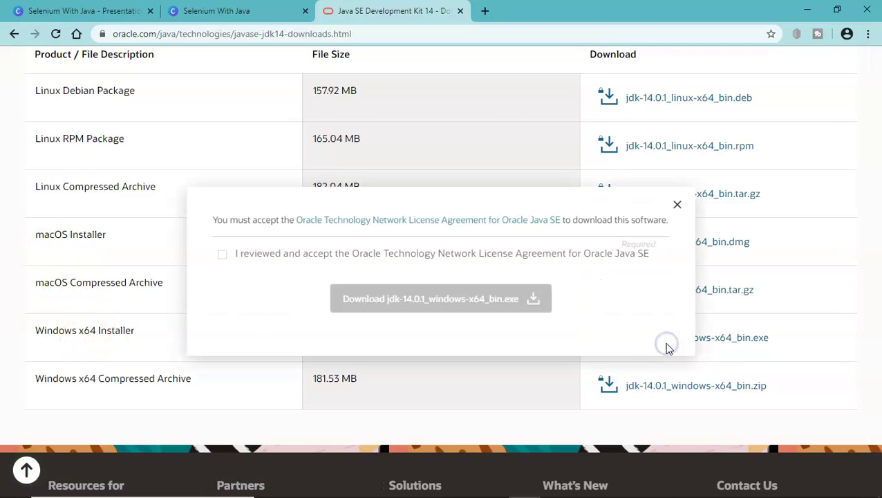
left_click(222, 255)
left_click(441, 304)
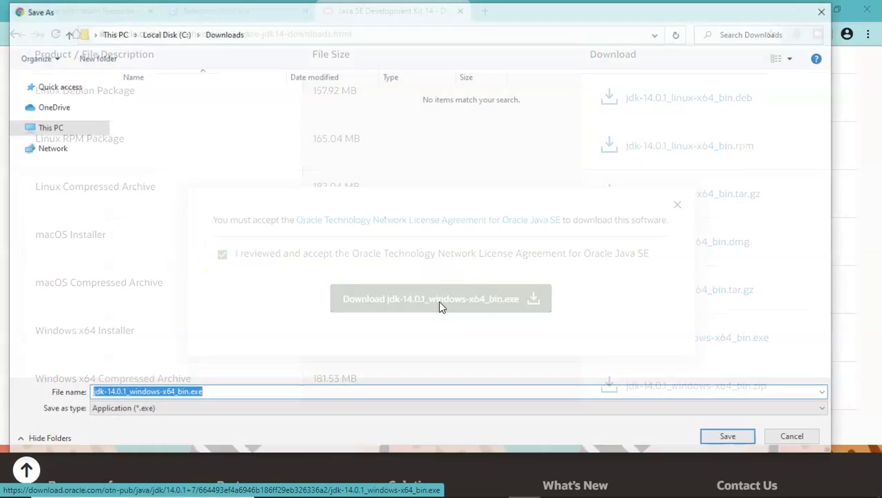
left_click(735, 442)
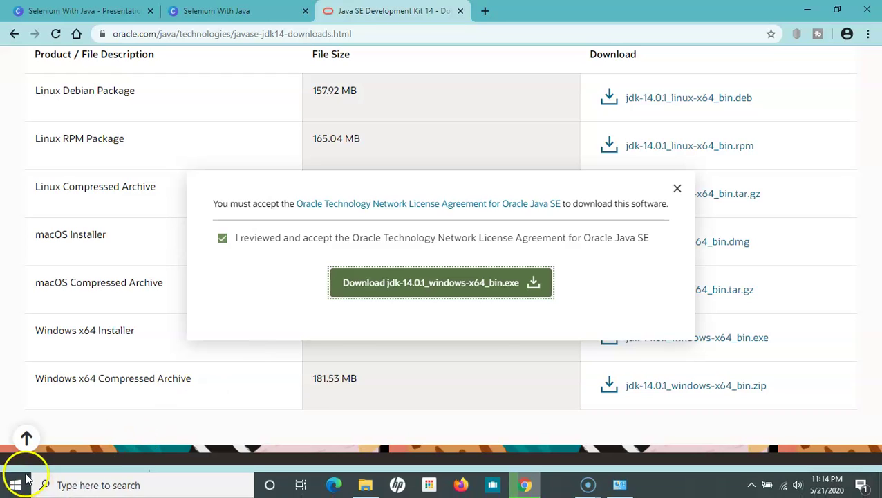
Show the downloaded JDK installer in its folder and launch jdk-14.0.1_windows-x64_bin.exe.
left_click(30, 463)
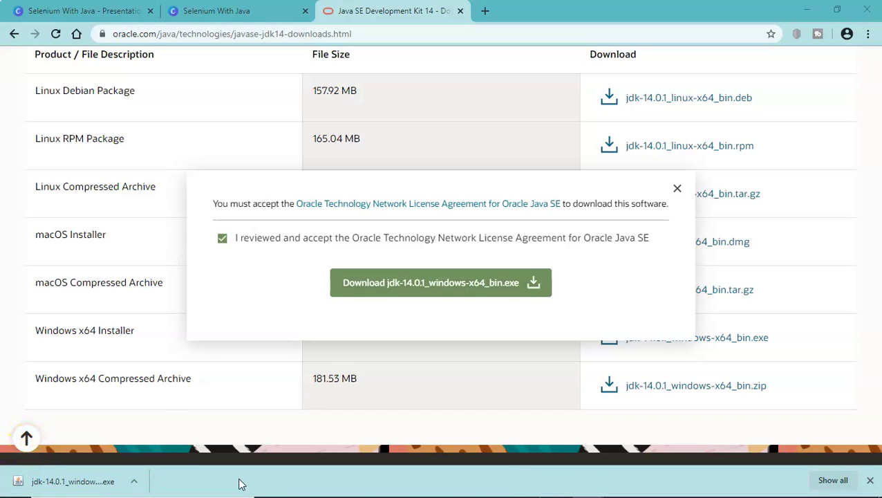
left_click(135, 482)
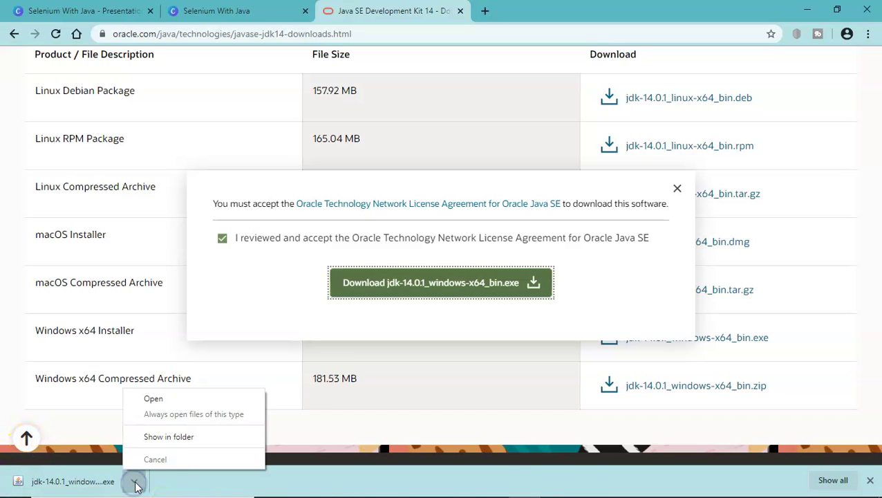
left_click(170, 436)
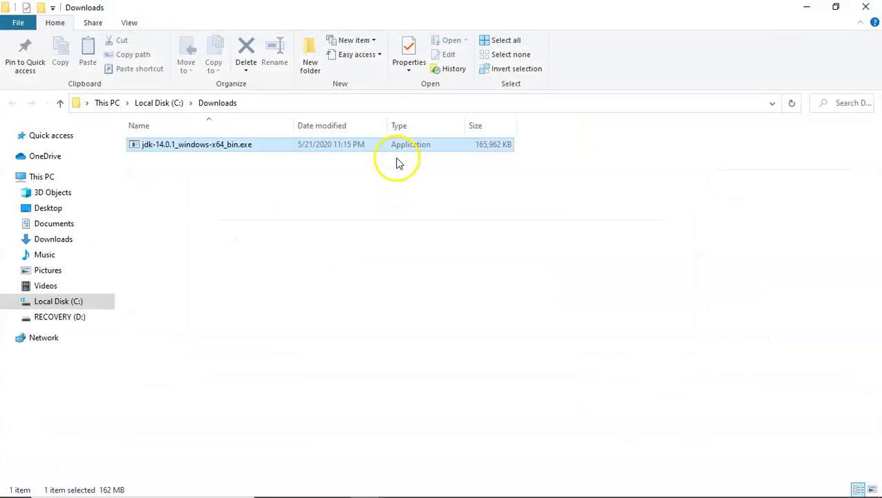
double_click(201, 146)
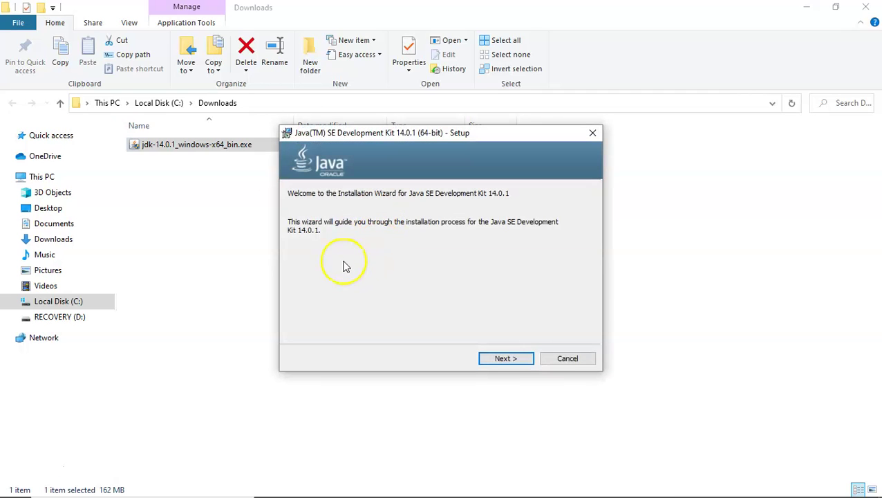
Install Java SE Development Kit 14.0.1 to the default folder C:\Program Files\Java\jdk-14.0.1\ and close the setup wizard.
left_click(505, 358)
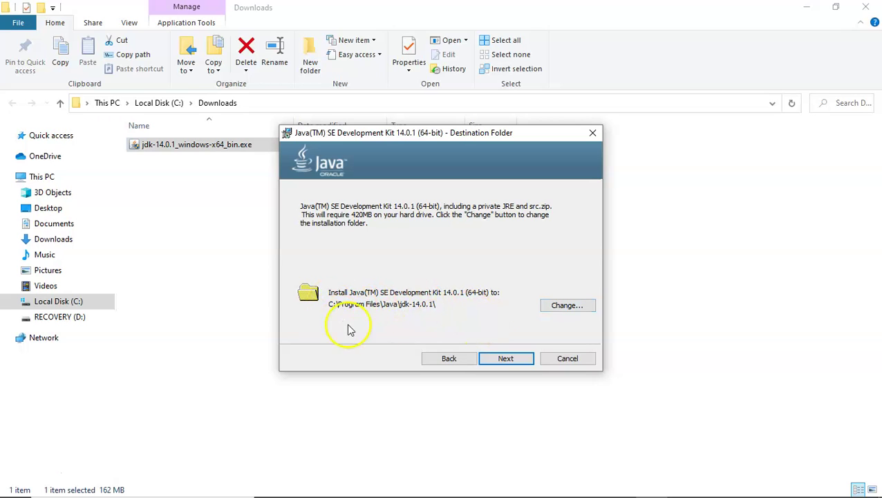
left_click(510, 361)
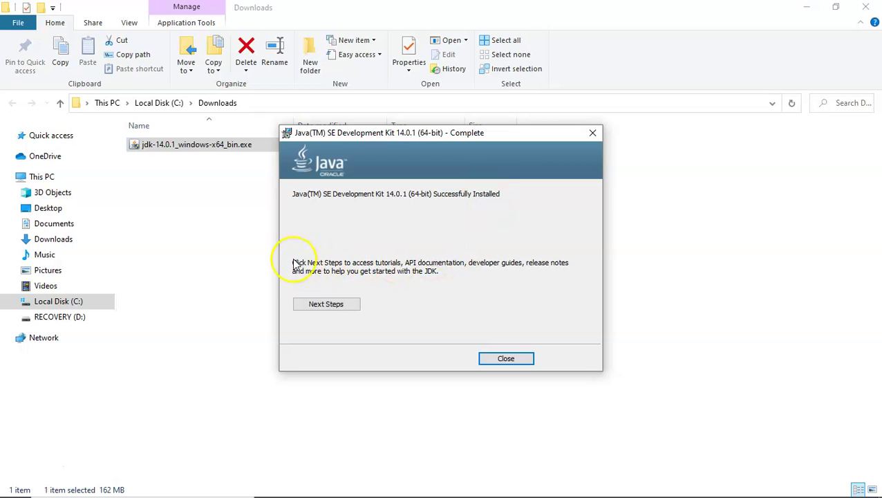
left_click(504, 360)
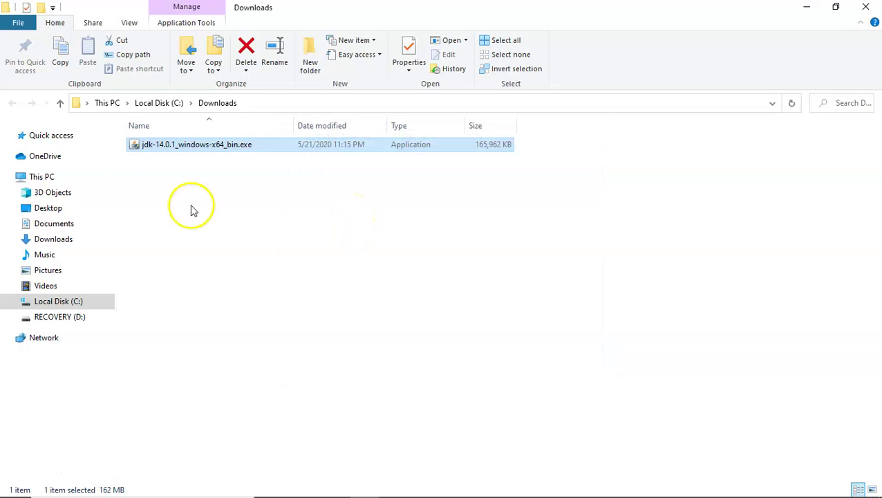
Browse to the JDK installation folder C:\Program Files\Java\jdk-14.0.1 in File Explorer.
left_click(153, 105)
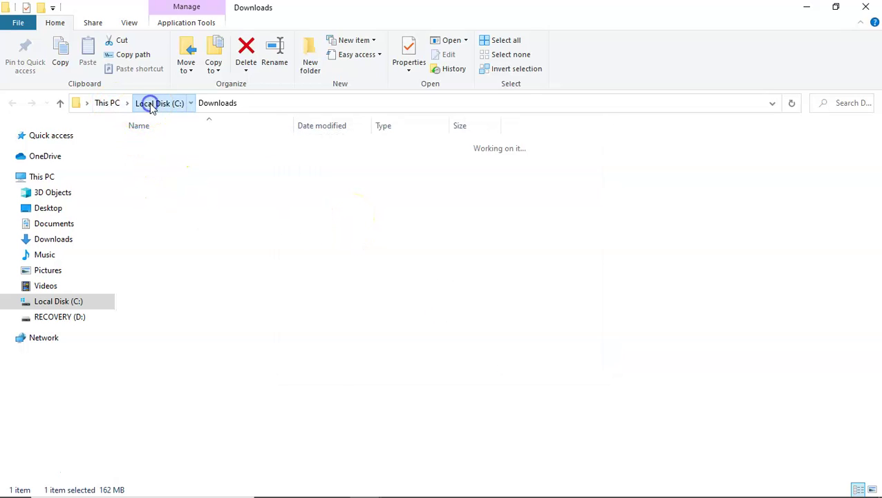
left_click(178, 228)
double_click(179, 227)
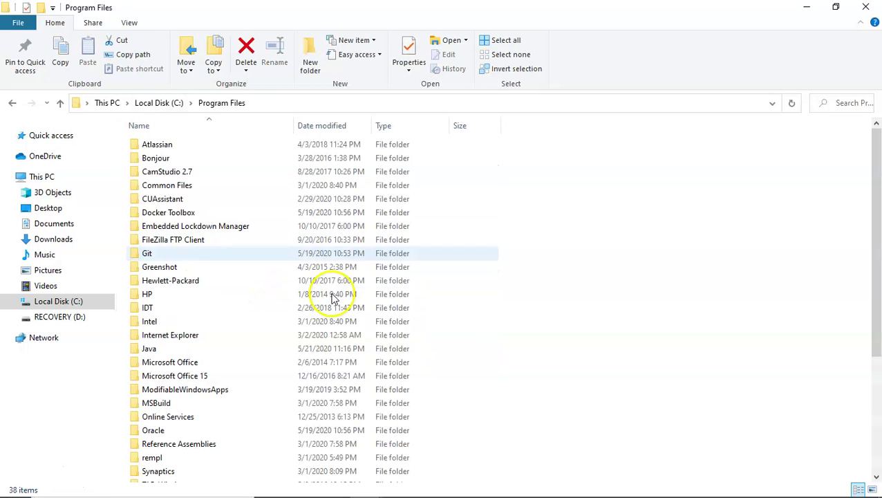
left_click(168, 348)
double_click(148, 350)
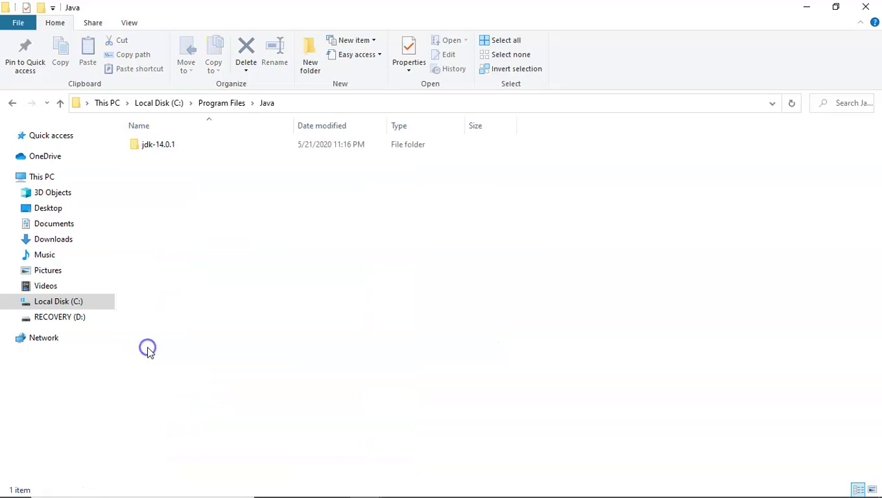
left_click(153, 146)
double_click(153, 147)
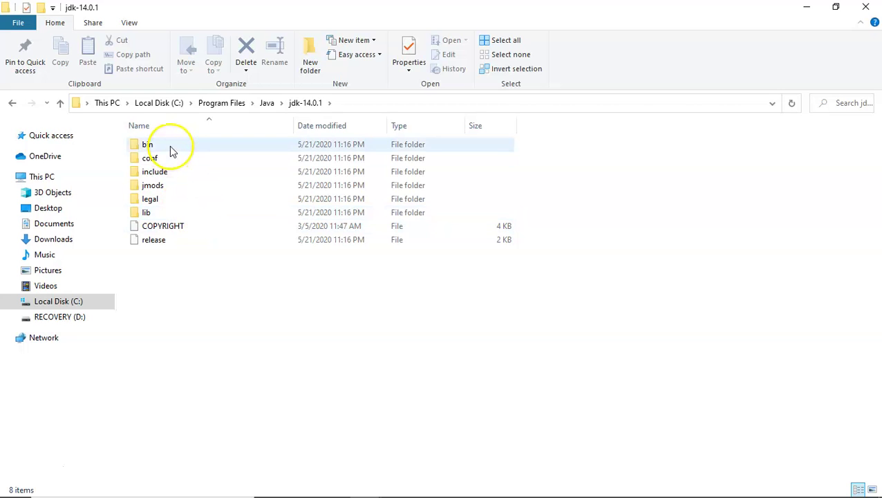
Open the bin folder of the JDK installation and look through the files it contains.
double_click(171, 148)
scroll(214, 256, "down", 7)
scroll(222, 272, "up", 7)
scroll(221, 272, "down", 17)
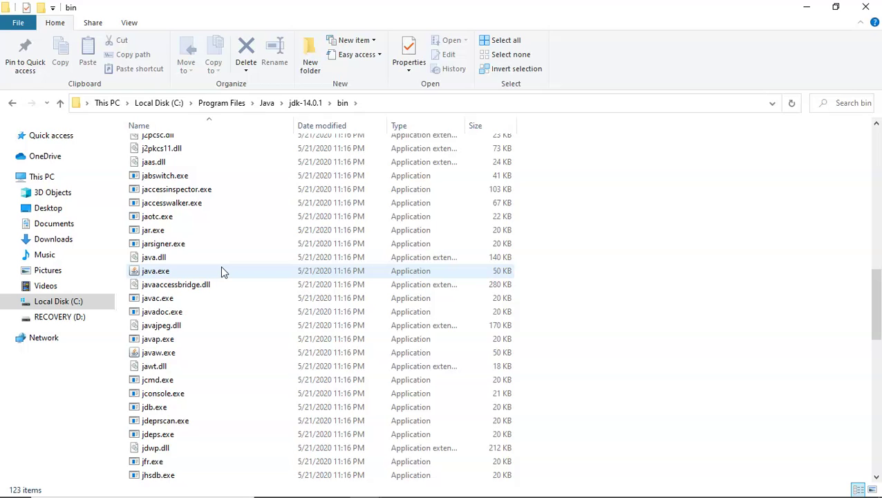
scroll(220, 265, "up", 2)
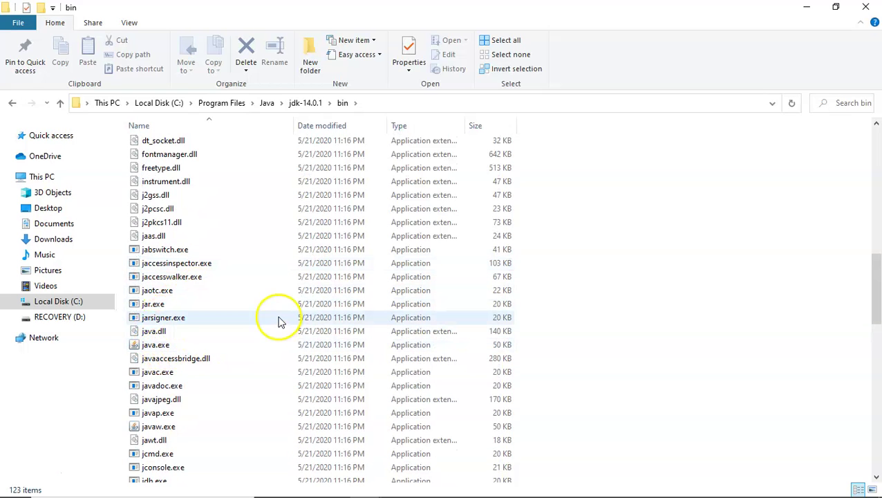
scroll(278, 318, "up", 14)
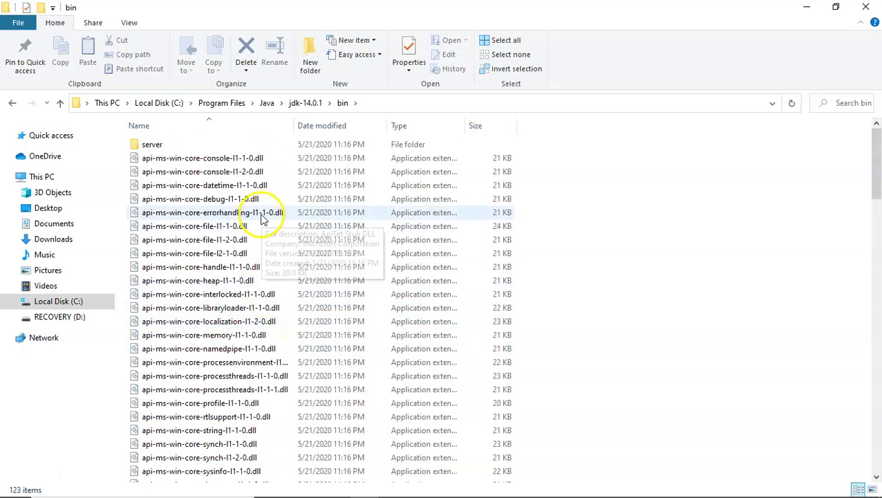
Return to the jdk-14.0.1 folder and open a Command Prompt window.
left_click(305, 103)
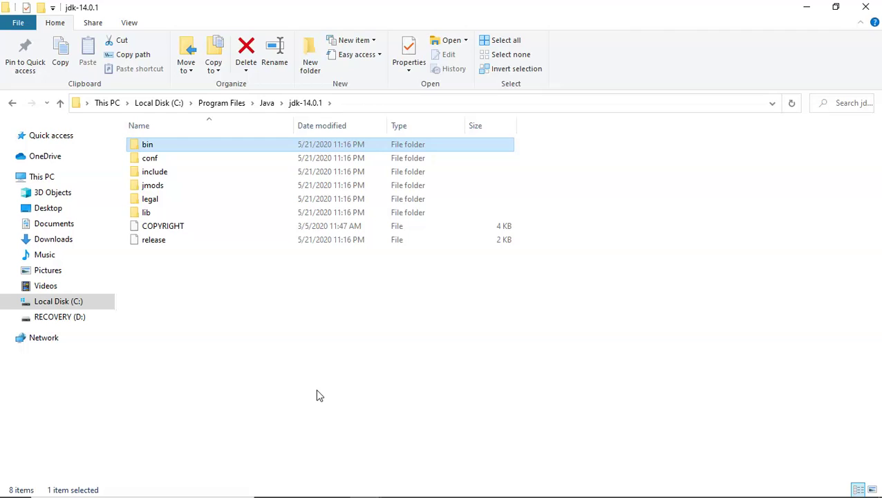
left_click(394, 319)
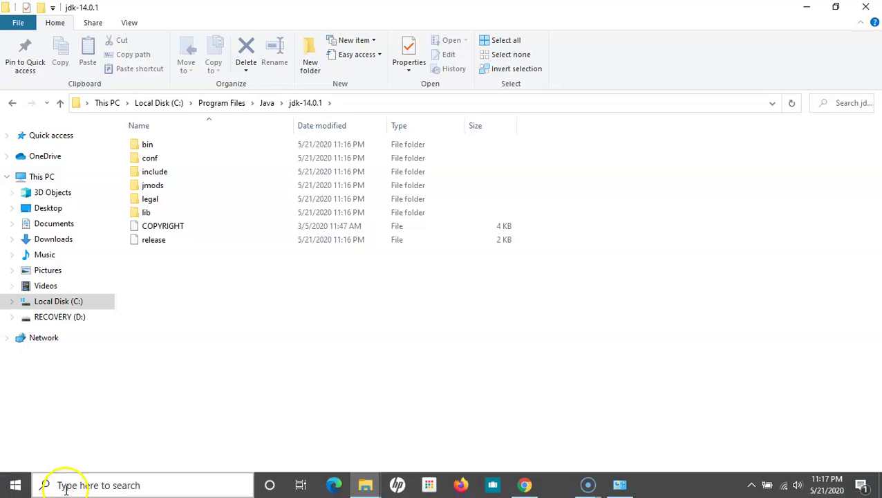
left_click(65, 487)
type("cmd")
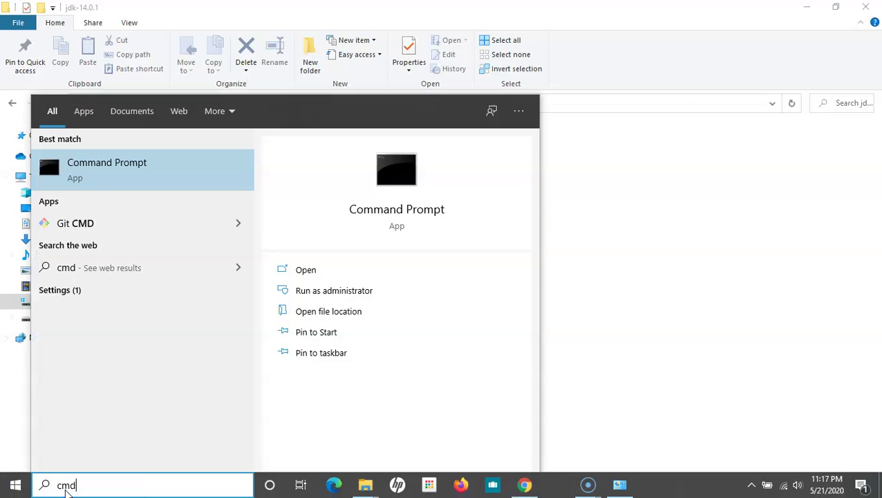
key("Return")
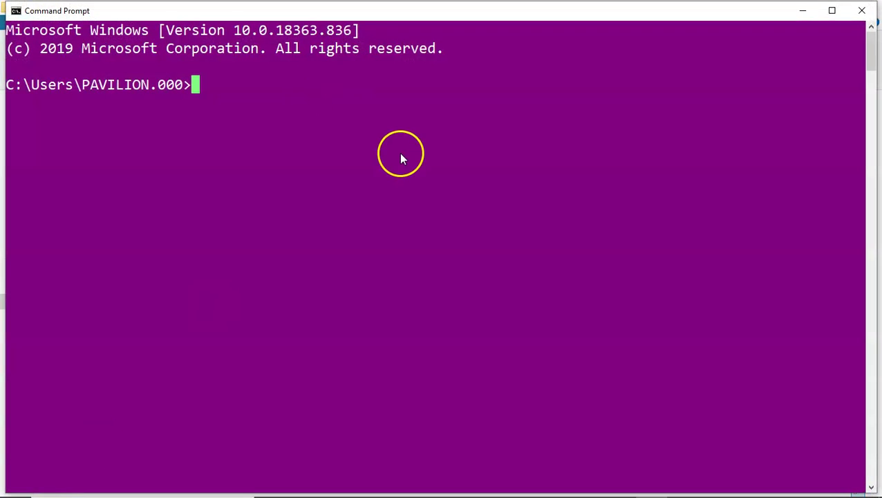
Check the Java version from the user's home directory with java -version.
type("java")
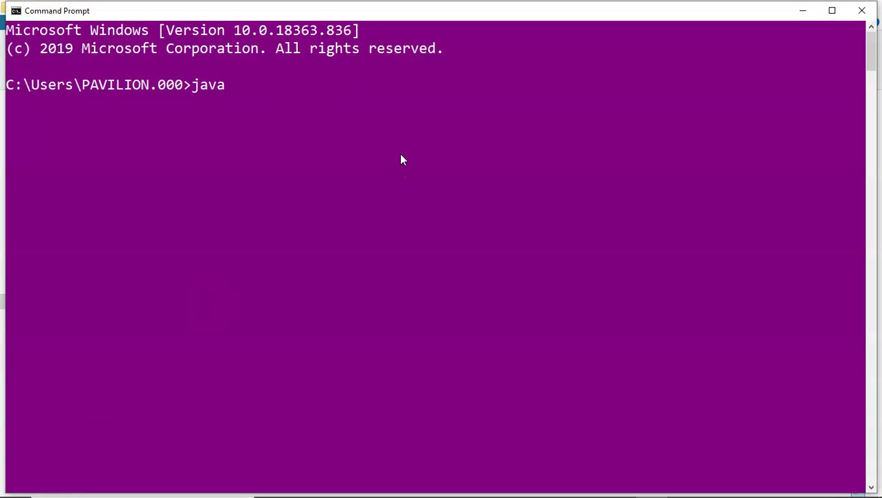
type(" -version")
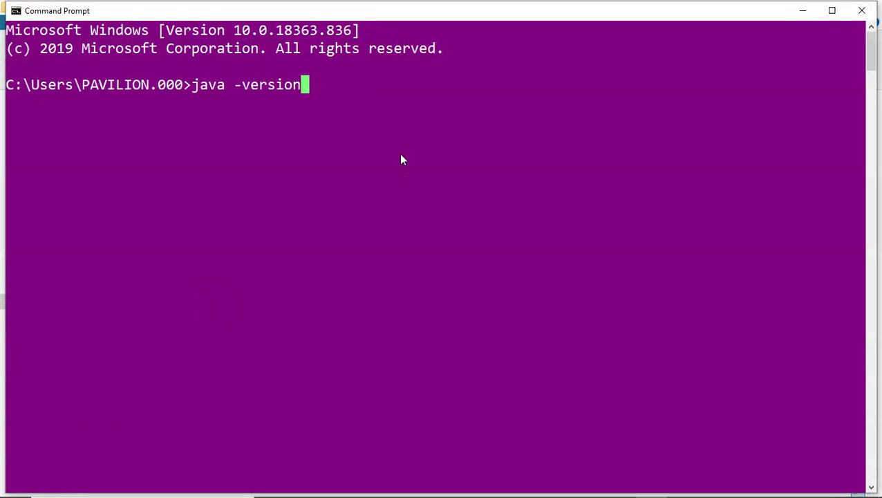
key("Return")
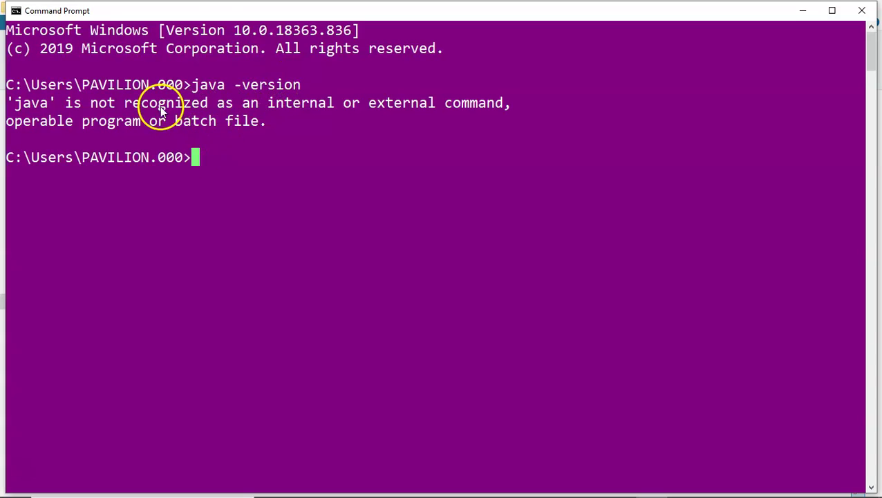
Move the Command Prompt window aside to uncover the File Explorer window behind it.
left_click_drag(216, 10, 347, 40)
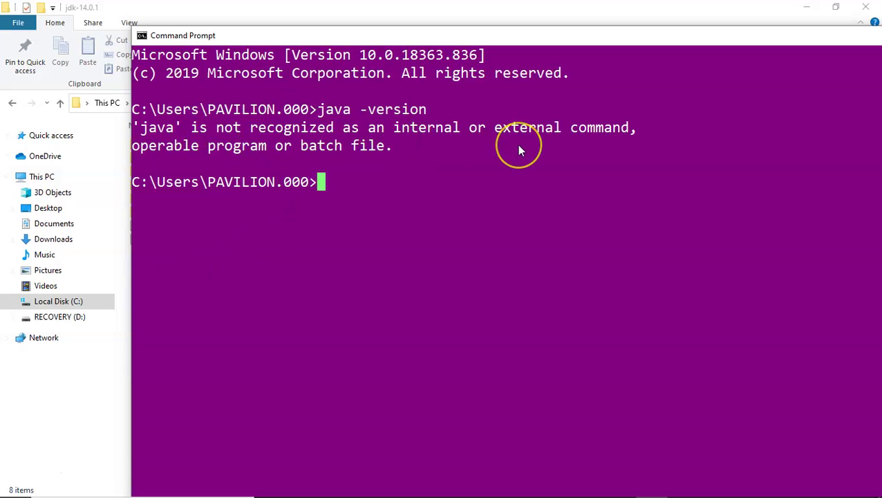
left_click_drag(321, 33, 325, 22)
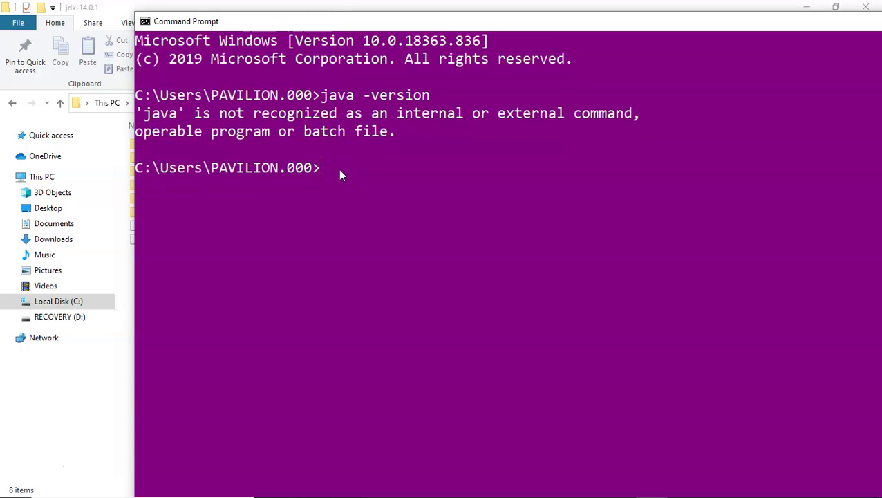
left_click(295, 157)
left_click_drag(344, 21, 337, 15)
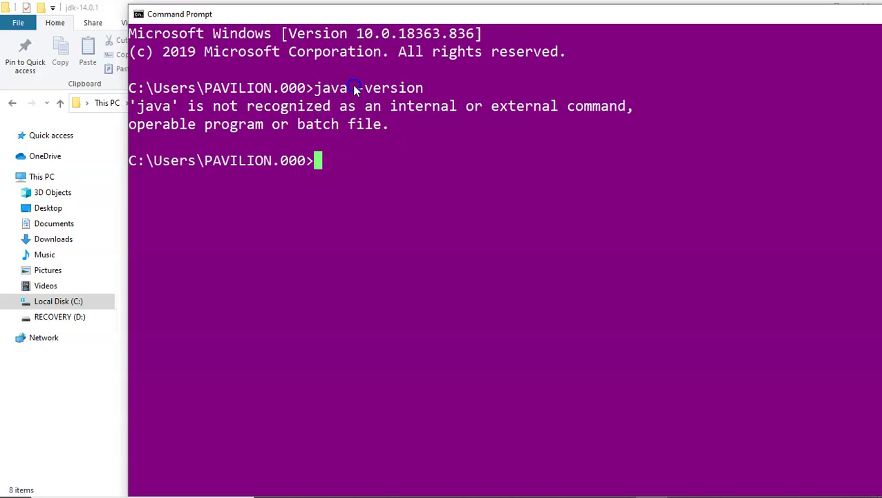
left_click_drag(339, 20, 462, 30)
Copy the JDK folder path and change the Command Prompt directory to C:\Program Files\Java\jdk-14.0.1\bin.
left_click(151, 329)
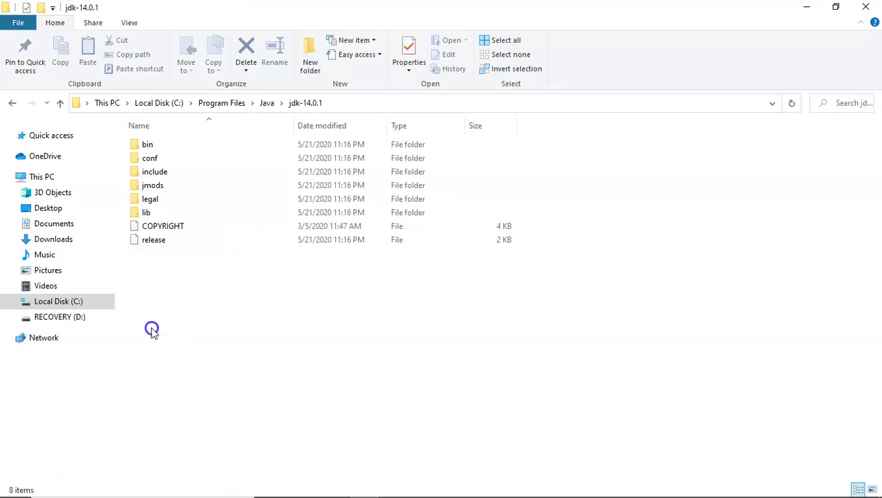
left_click(345, 102)
key("cmd+c")
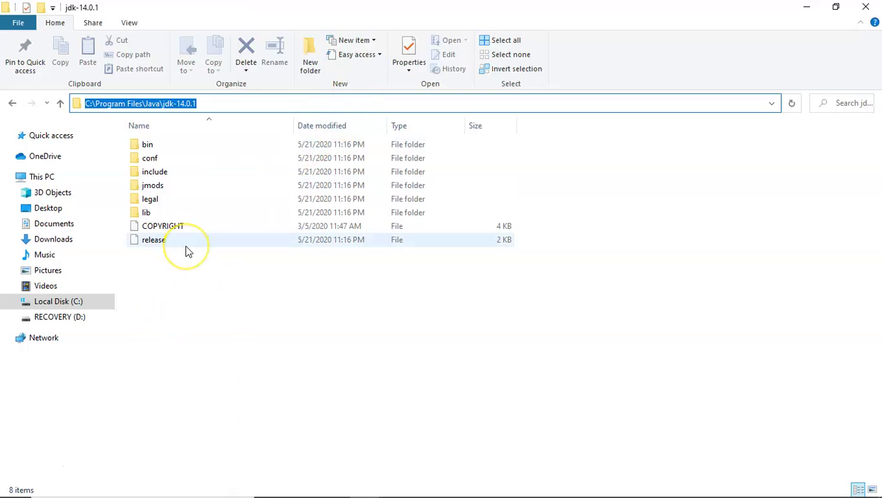
key("alt+Tab")
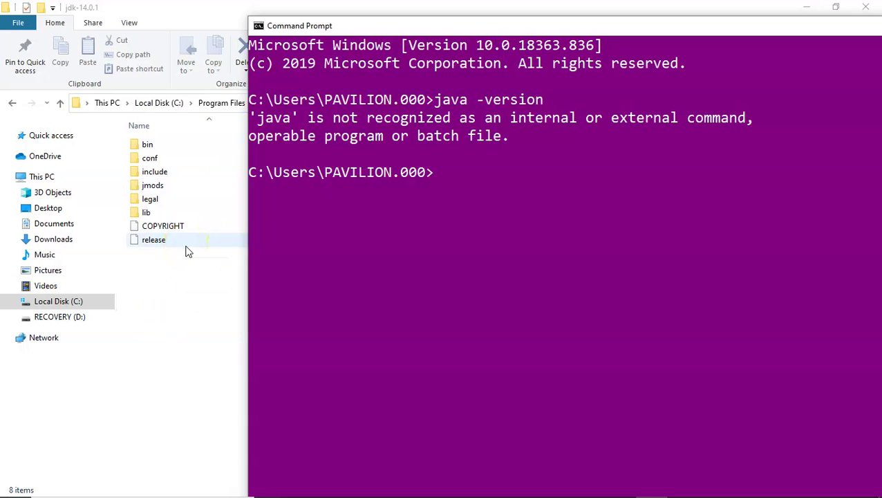
left_click(477, 187)
type("cd")
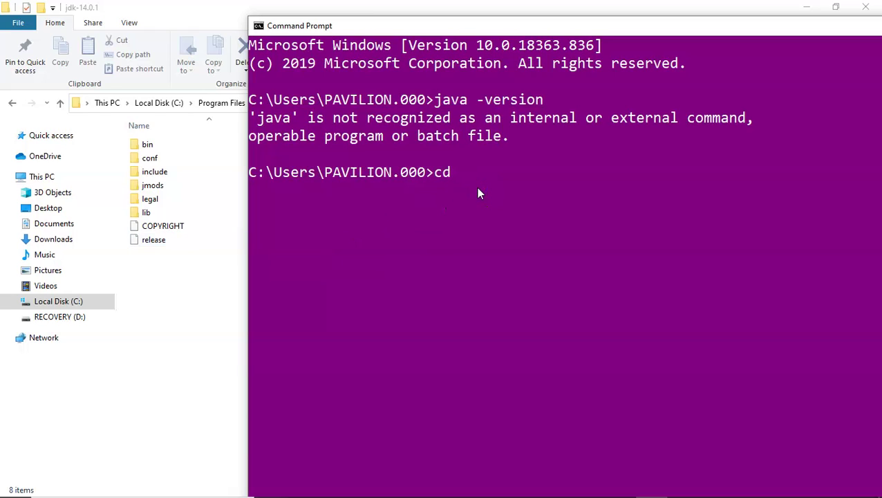
right_click(477, 187)
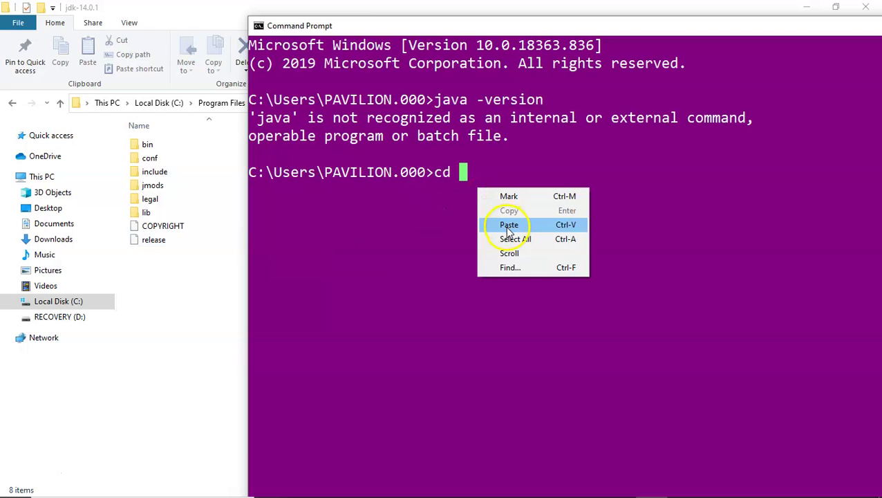
left_click(506, 230)
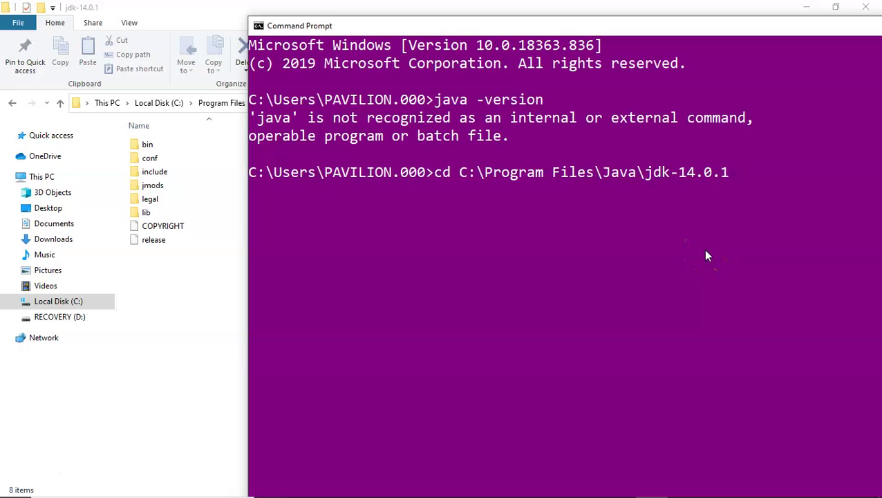
type("\\bin")
key("Return")
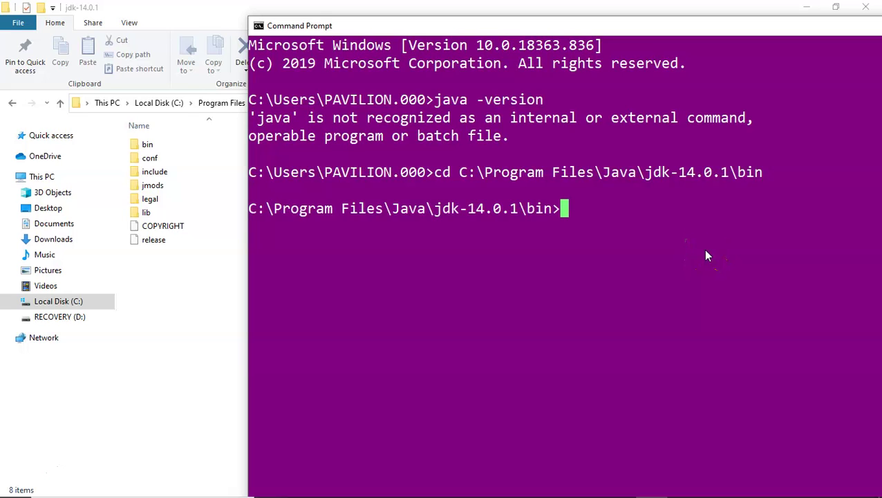
Run java -version from the JDK's bin directory and reposition the Command Prompt window.
type("java -version")
key("Return")
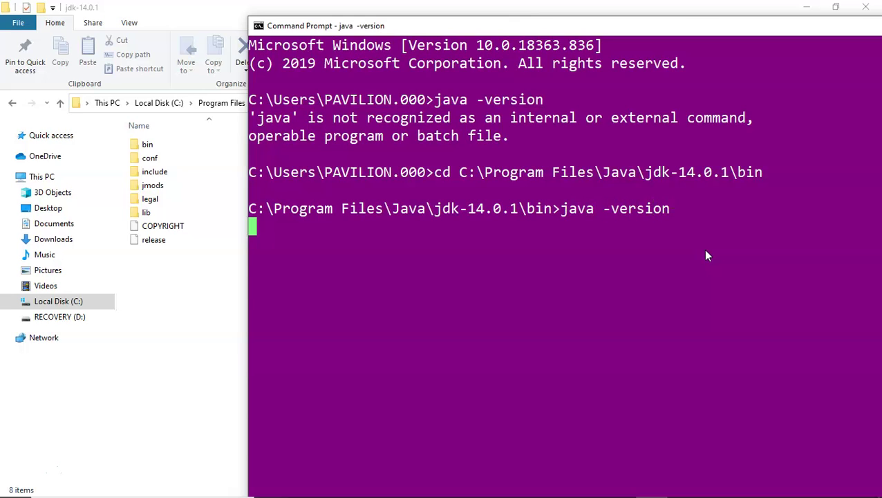
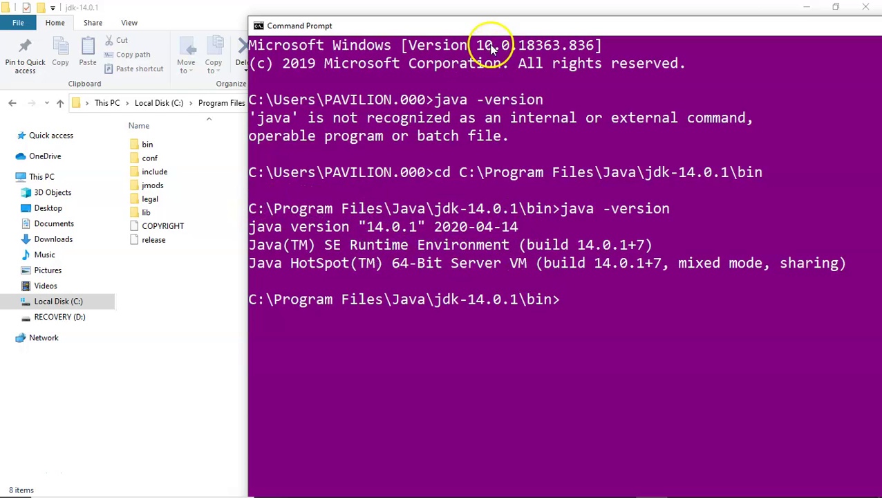
left_click_drag(497, 31, 463, 15)
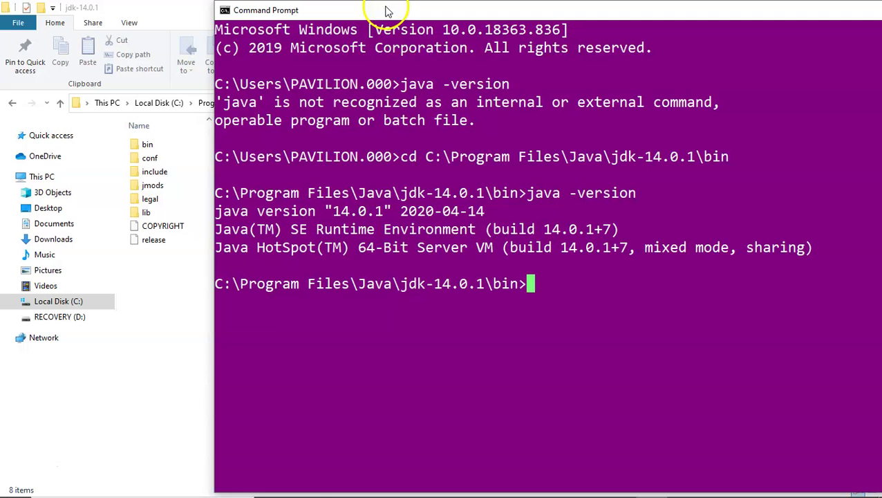
Open the Environment Variables dialog through This PC's properties and the advanced system settings.
mouse_move(301, 486)
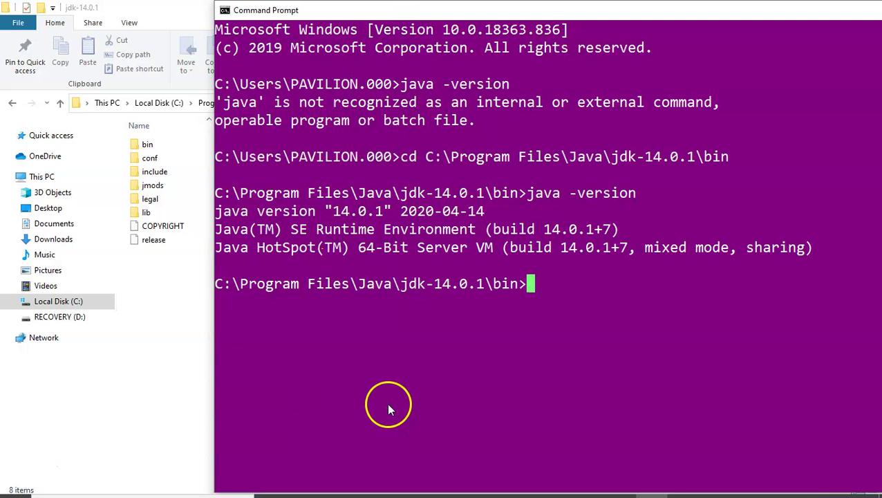
right_click(61, 177)
left_click(116, 429)
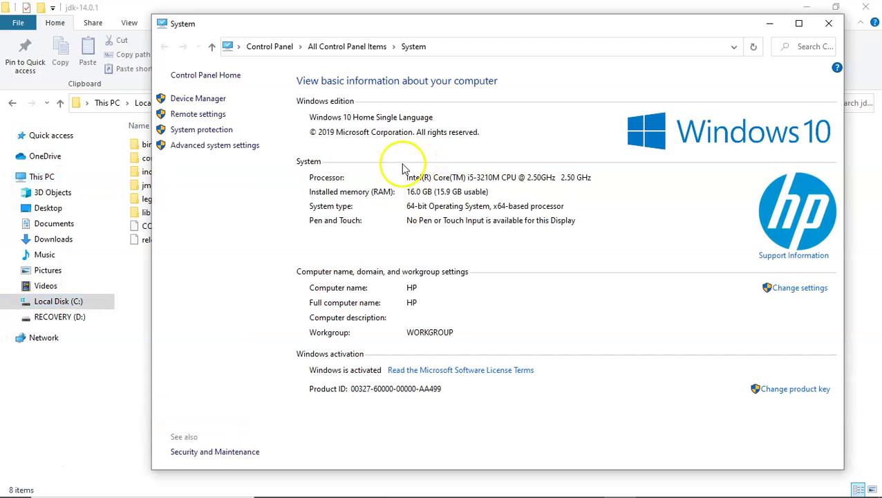
left_click(230, 154)
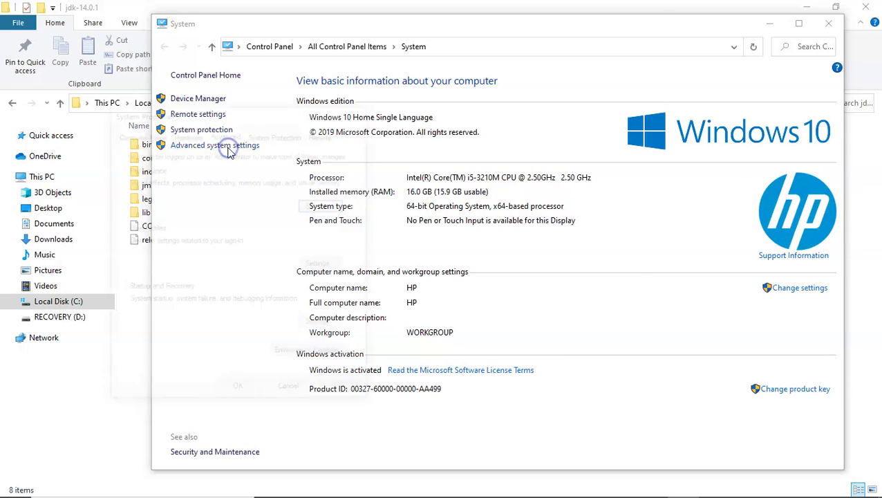
left_click_drag(222, 114, 409, 77)
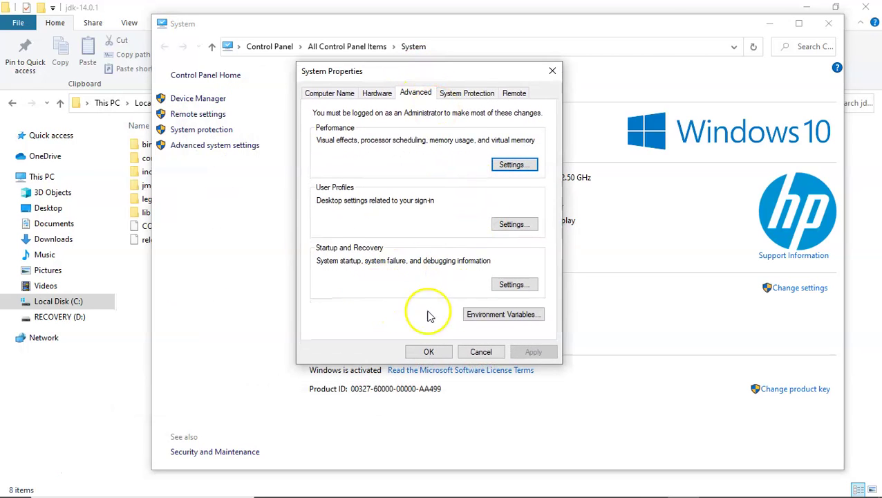
left_click(514, 319)
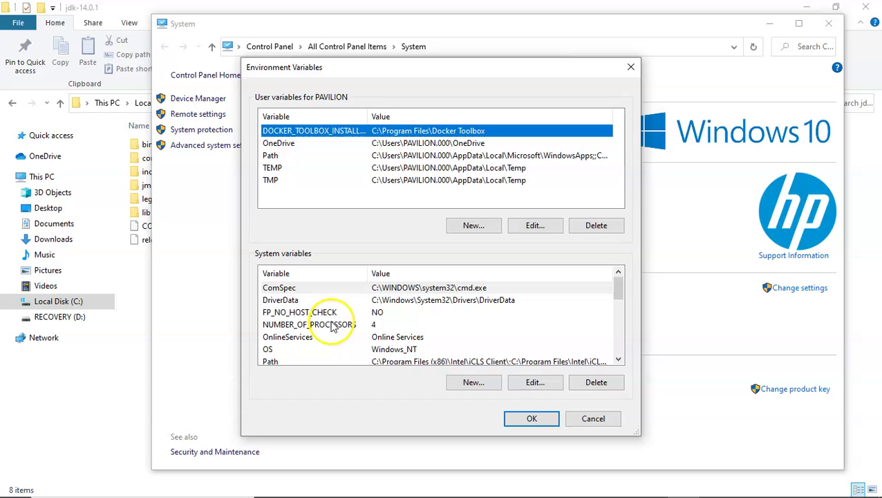
Open the Path system variable for editing.
scroll(318, 339, "down", 1)
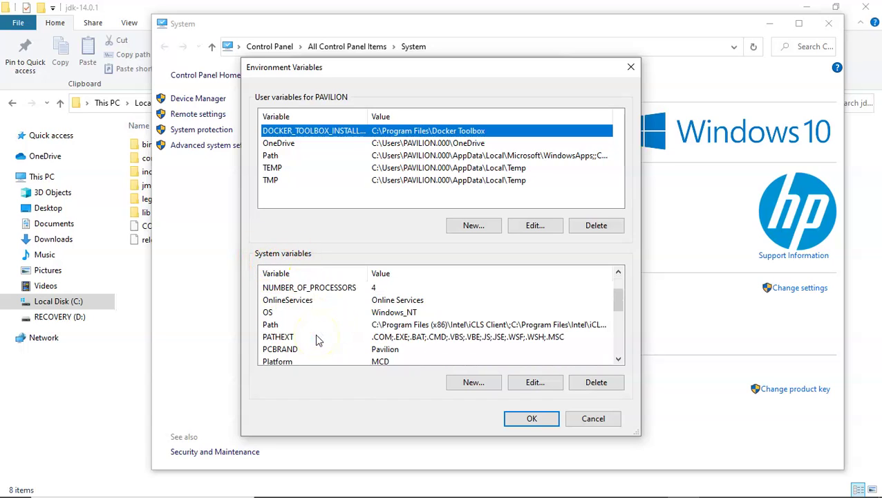
left_click(270, 325)
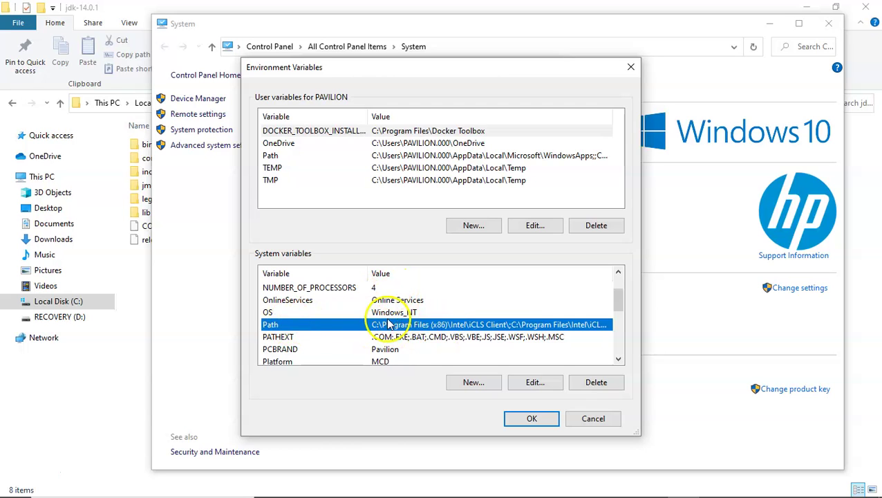
left_click(531, 383)
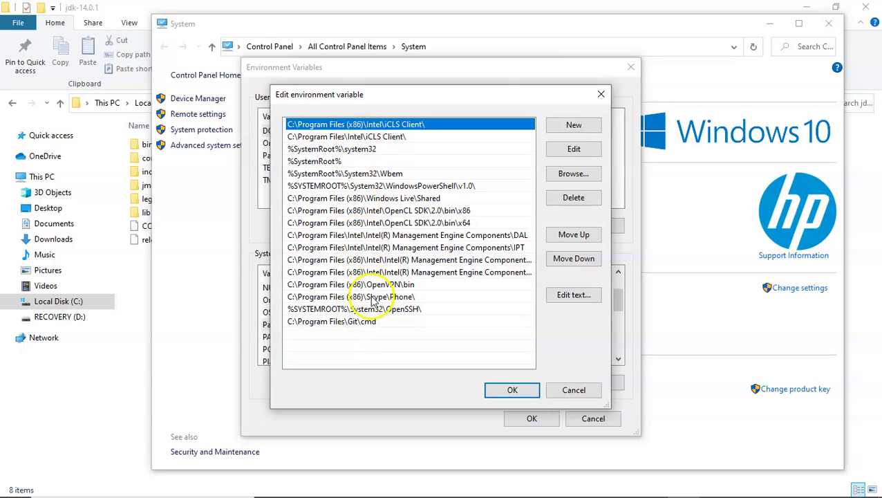
Open the bin folder inside jdk-14.0.1 in File Explorer and copy its full path.
left_click(142, 76)
left_click(338, 103)
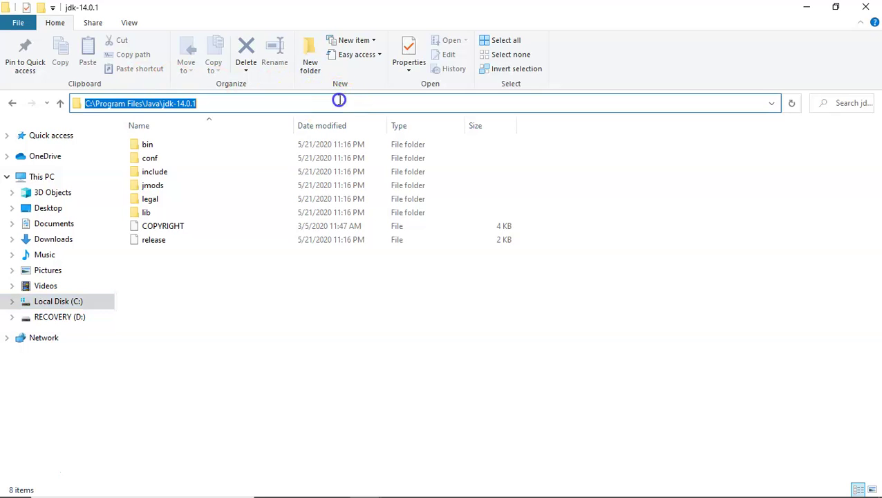
double_click(142, 144)
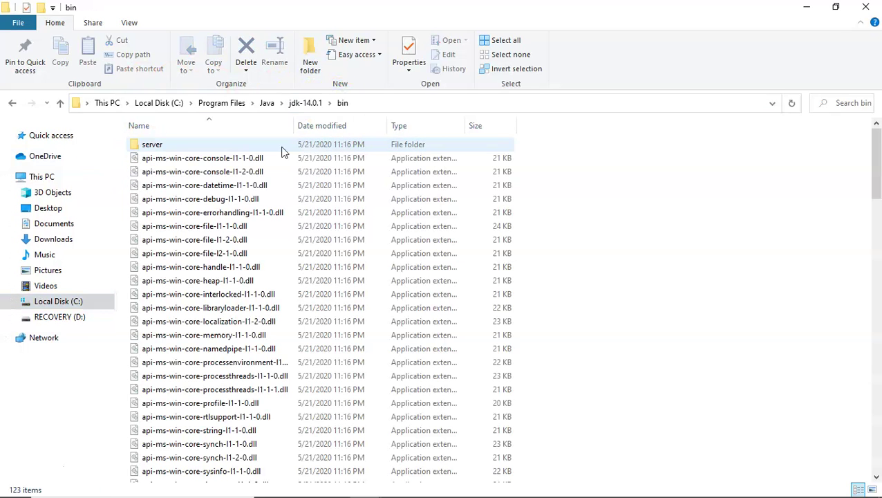
left_click(377, 103)
key("ctrl+c")
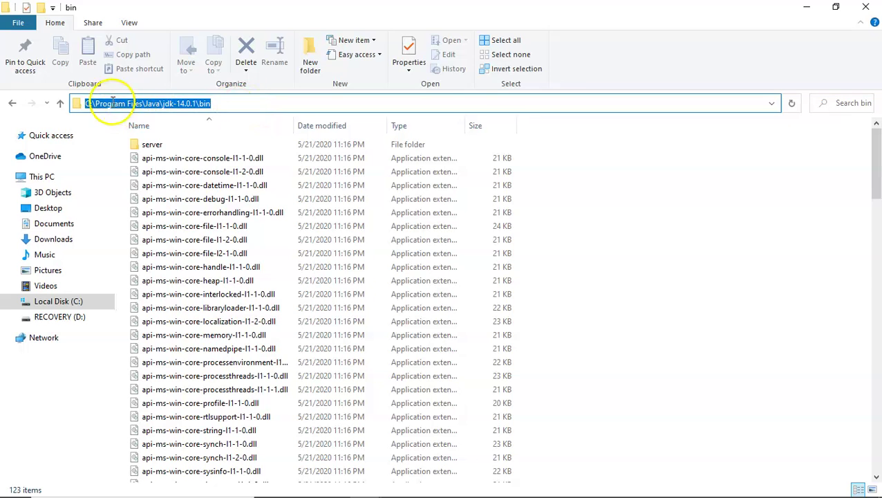
Add C:\Program Files\Java\jdk-14.0.1\bin as a new entry in the Path system variable.
key("alt+Tab")
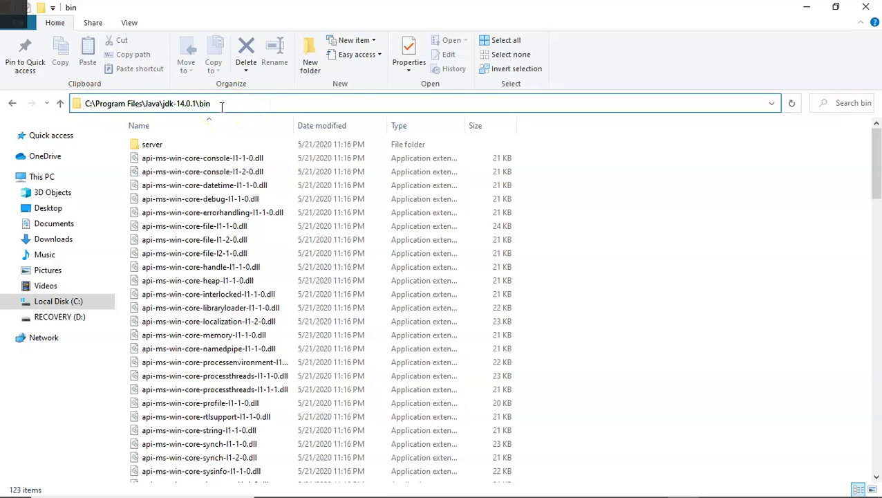
left_click(408, 346)
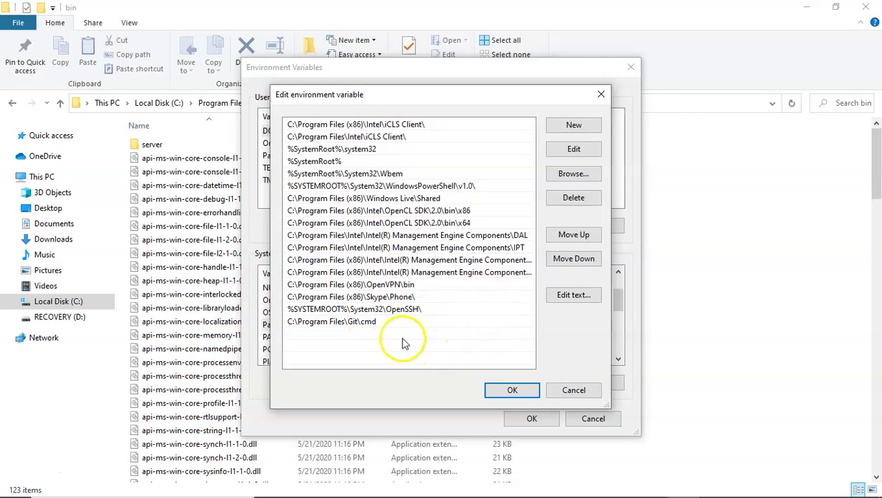
left_click(581, 129)
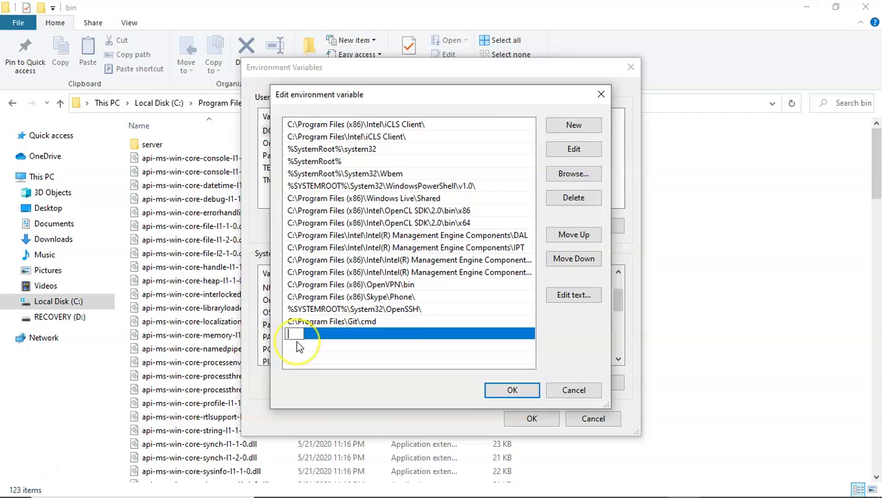
key("ctrl+v")
left_click(357, 357)
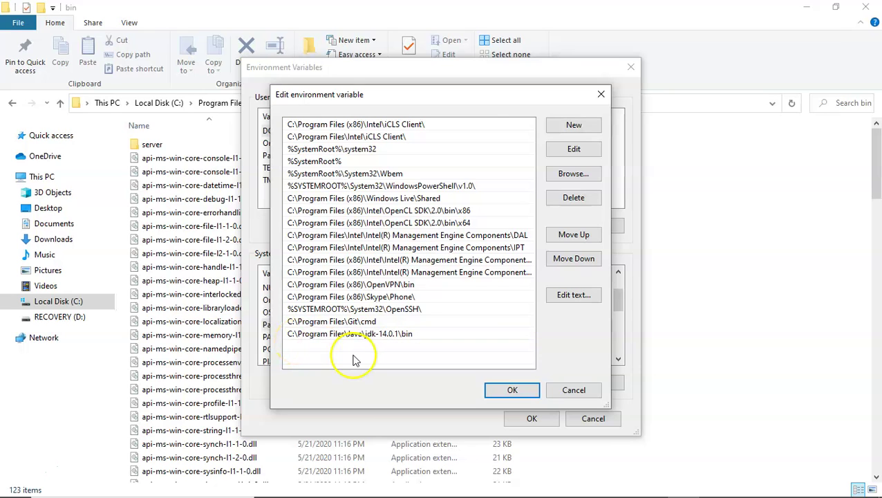
Confirm the edited Path system variable and look through the list of system variables.
left_click(513, 391)
scroll(394, 336, "down", 2)
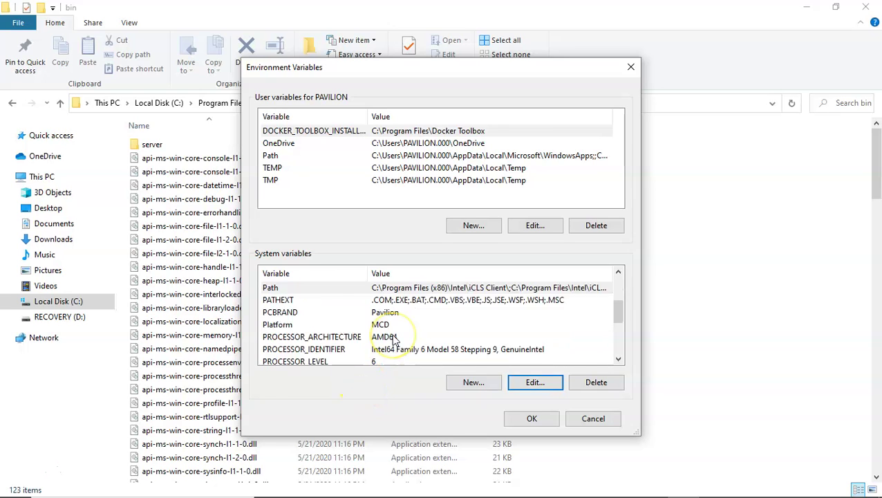
scroll(392, 338, "up", 3)
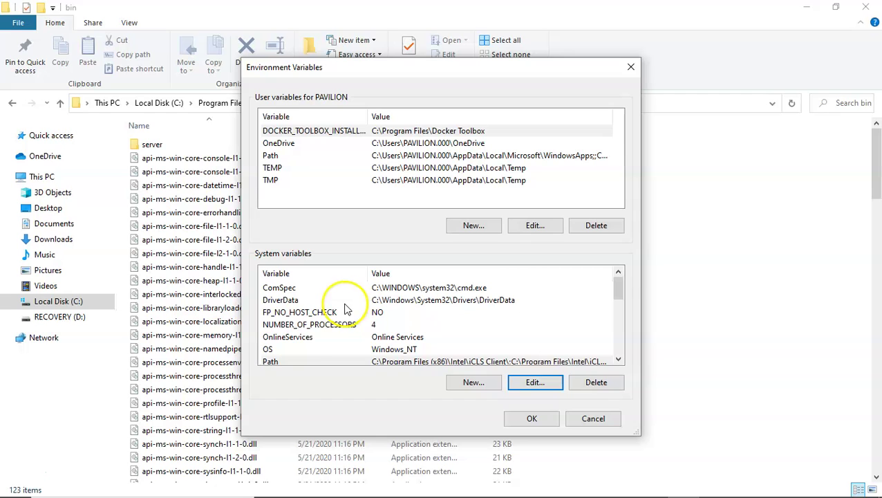
Go up to the jdk-14.0.1 folder in File Explorer and copy its full path.
left_click(763, 191)
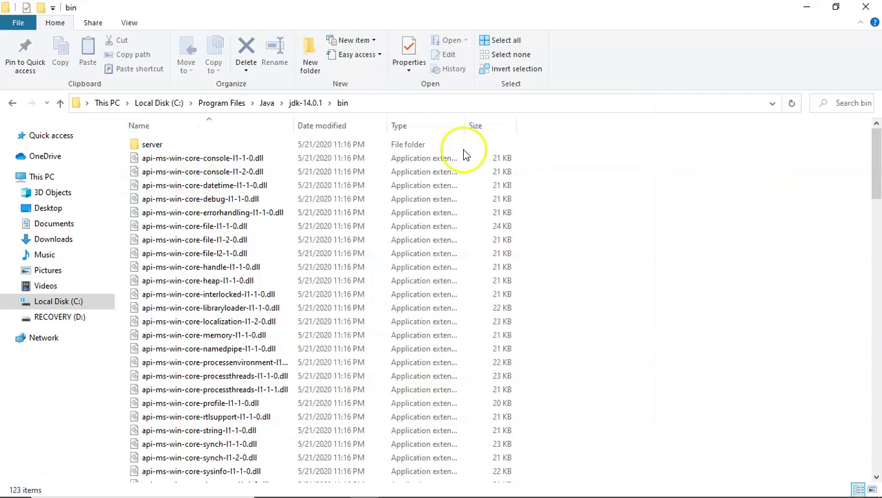
left_click(308, 104)
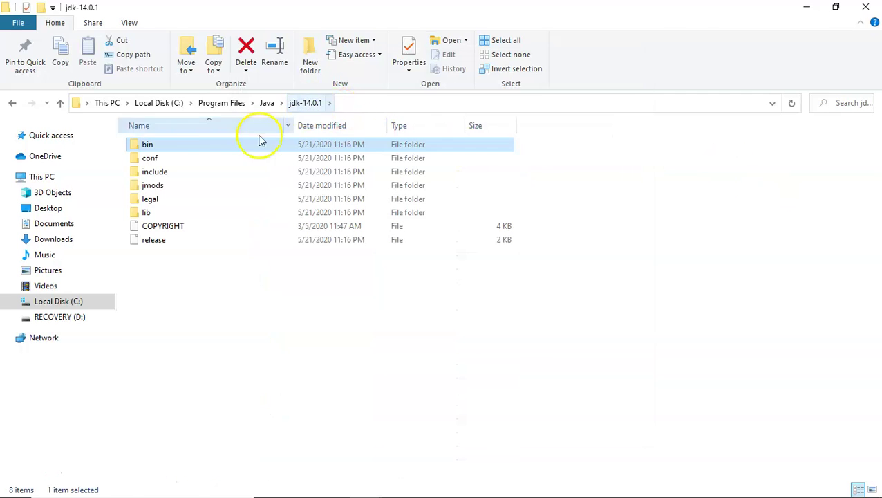
left_click(345, 102)
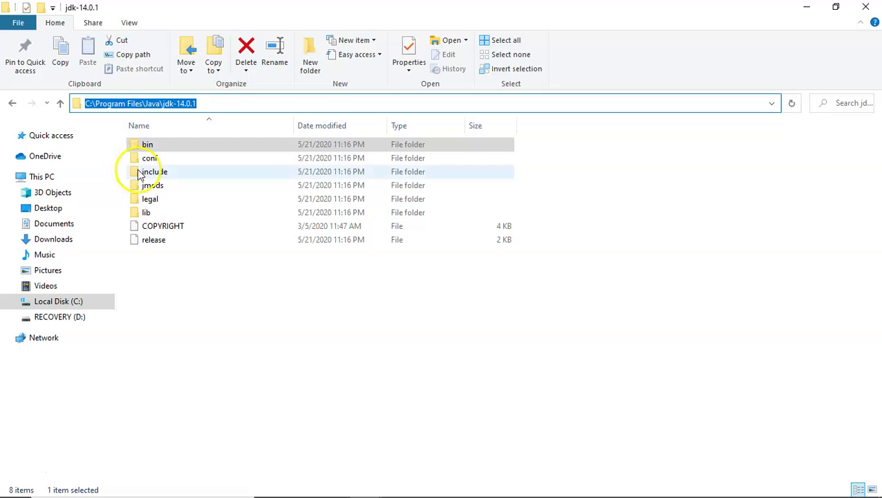
left_click(218, 103)
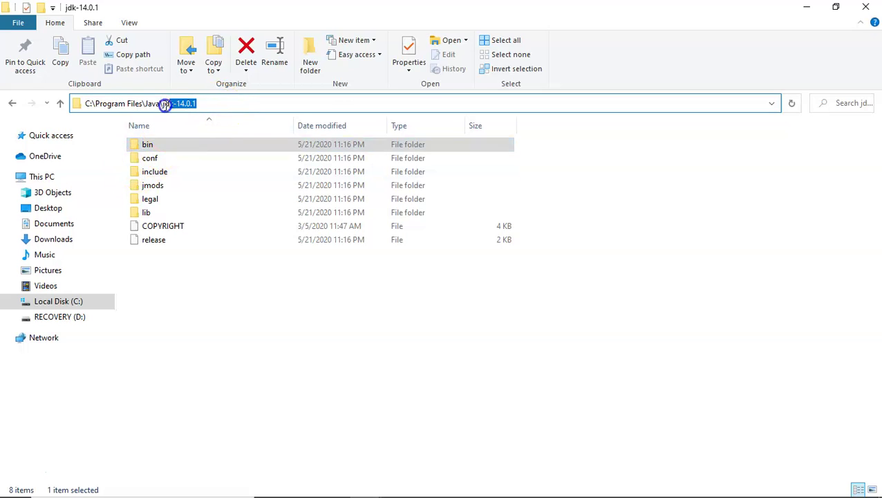
left_click_drag(164, 104, 73, 101)
key("ctrl+c")
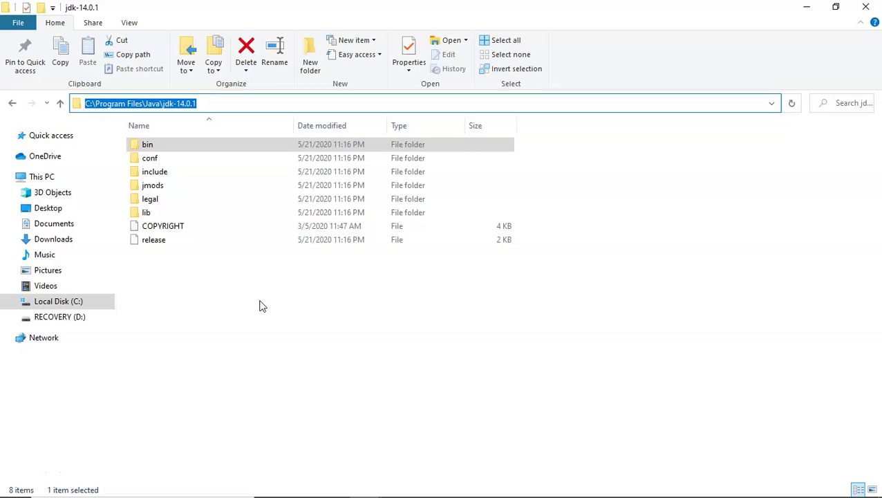
Create a system variable named JAVA_HOME with the value C:\Program Files\Java\jdk-14.0.1.
key("alt+Tab")
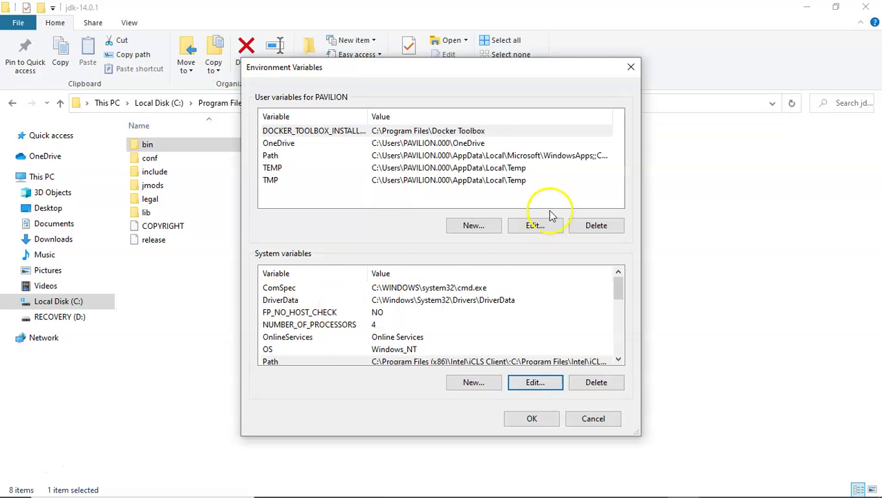
left_click(474, 384)
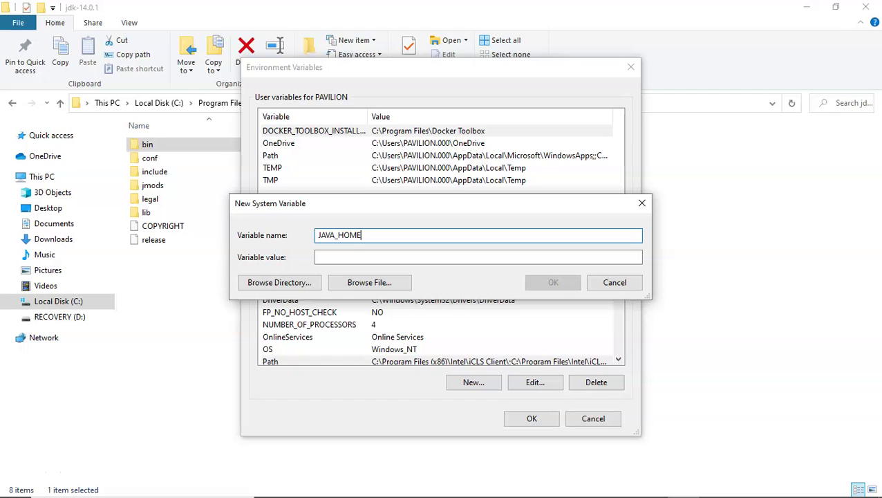
left_click(345, 259)
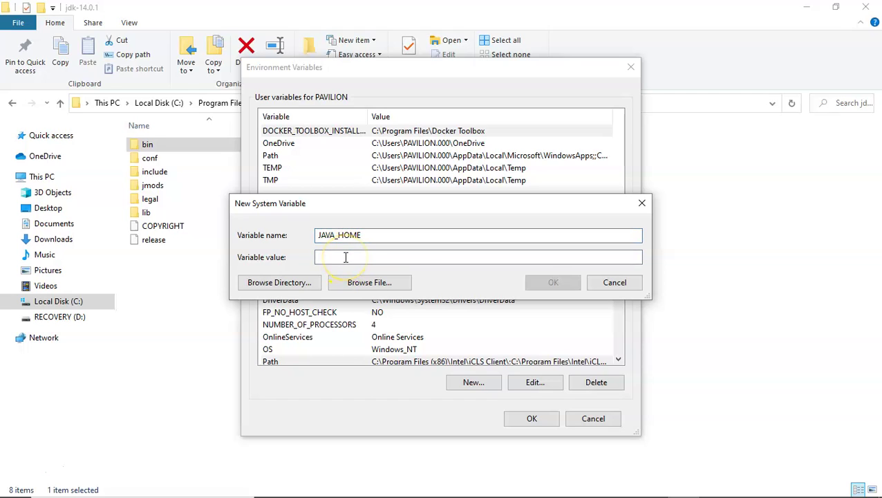
key("ctrl+v")
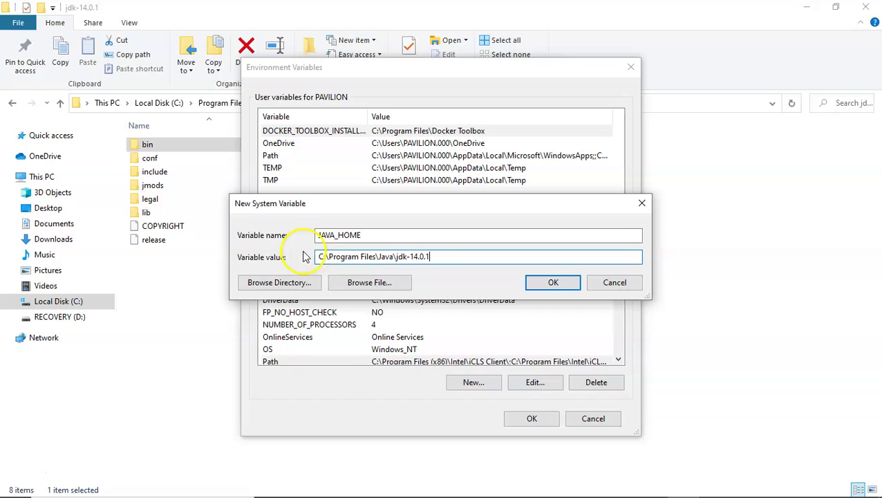
left_click(551, 286)
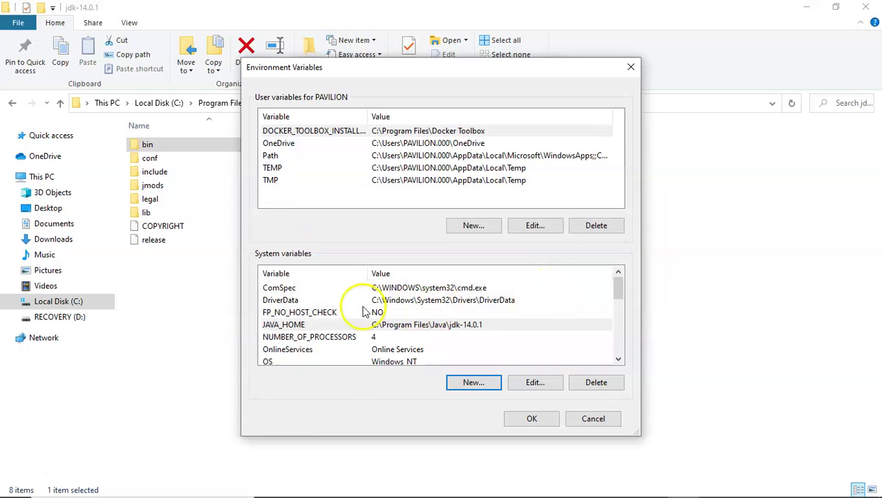
Check the JAVA_HOME system variable and the JDK bin entry in the Path system variable.
left_click(282, 325)
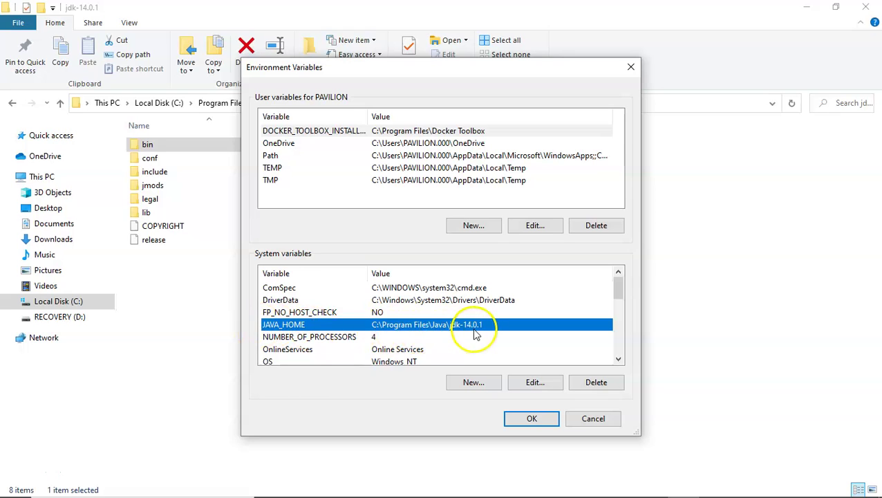
left_click_drag(618, 292, 618, 308)
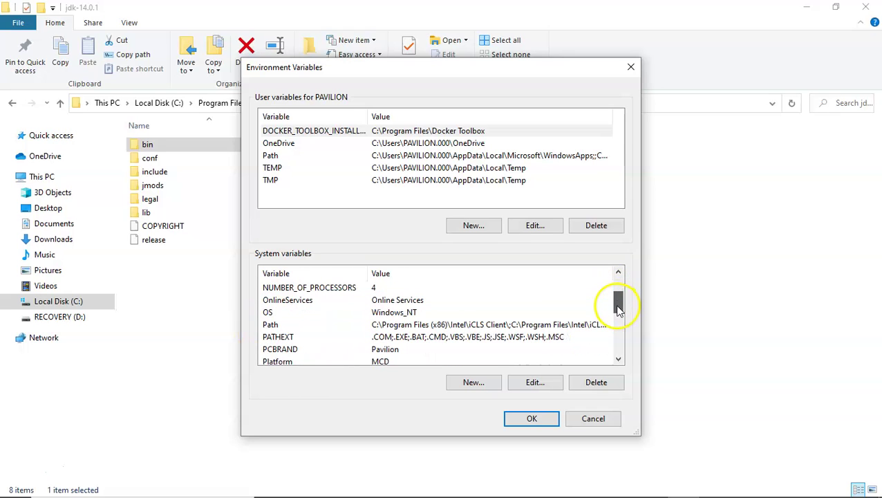
left_click(415, 325)
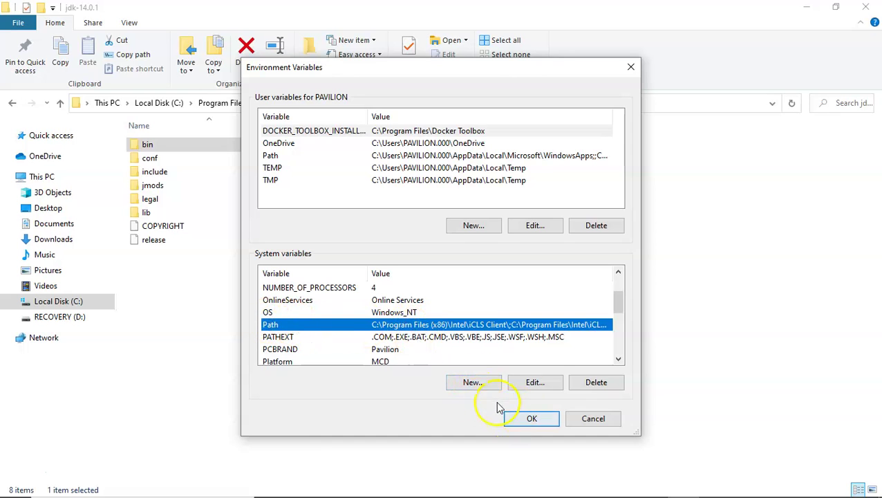
left_click(537, 388)
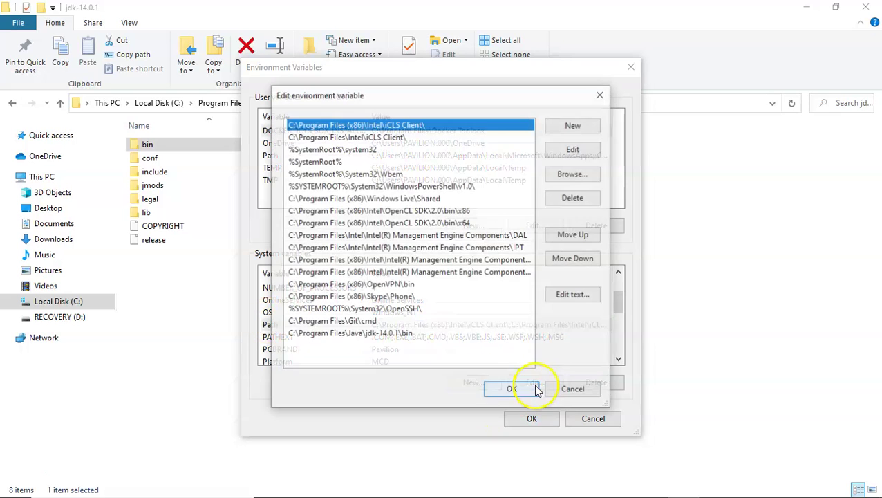
left_click(357, 336)
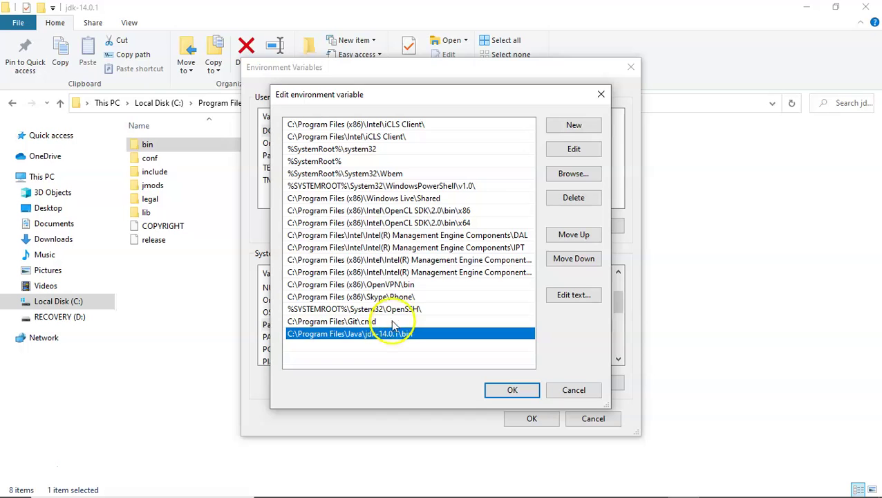
Save the environment variable changes and close the System Properties dialog.
left_click(505, 390)
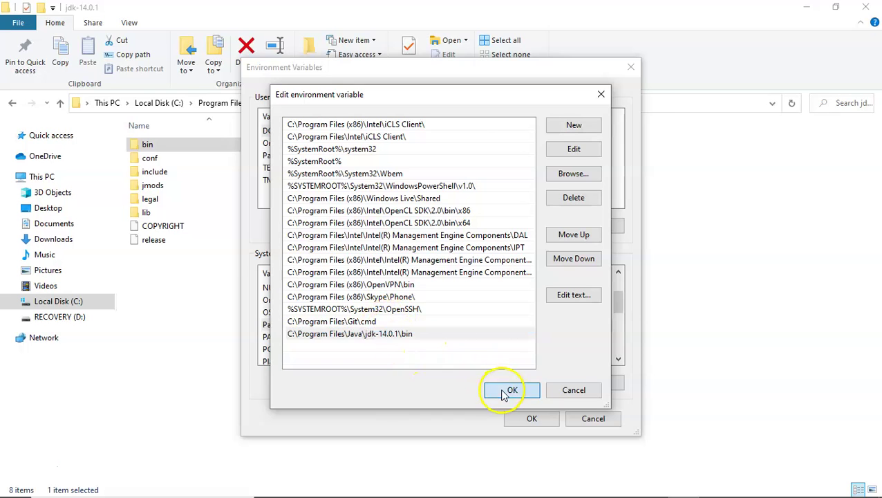
left_click(530, 420)
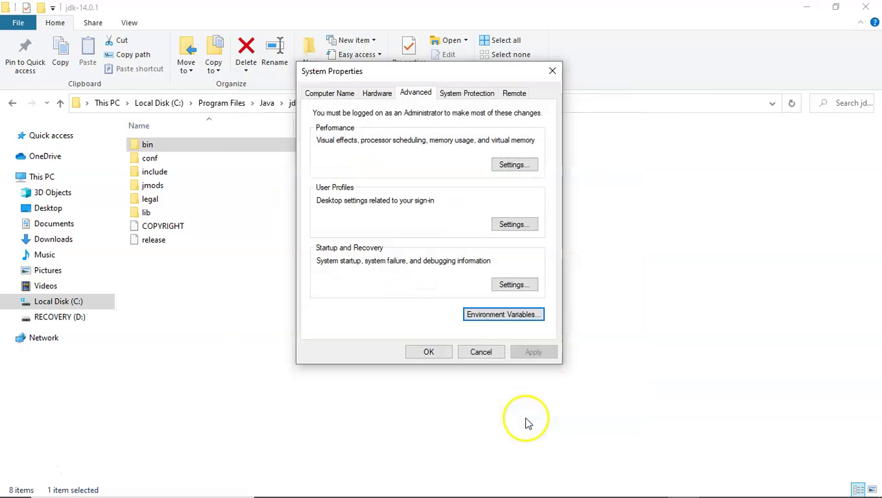
left_click(427, 354)
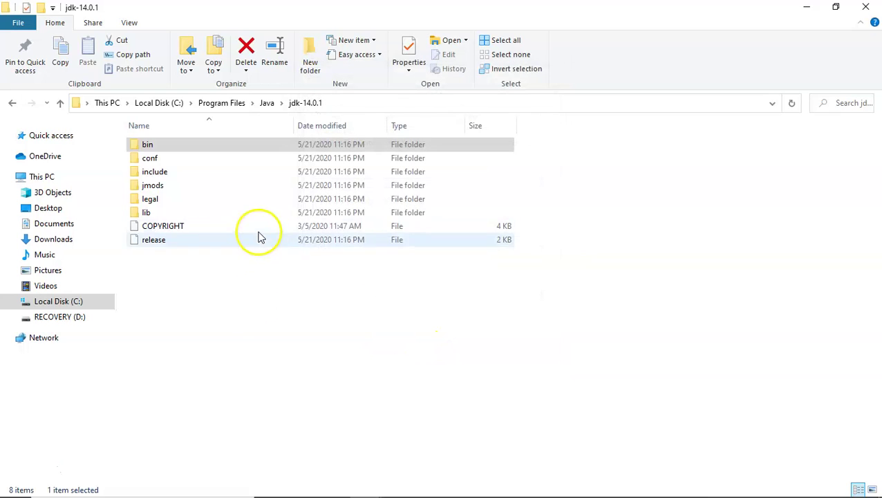
Close the existing Command Prompt window and open a new one by searching for cmd.
mouse_move(508, 488)
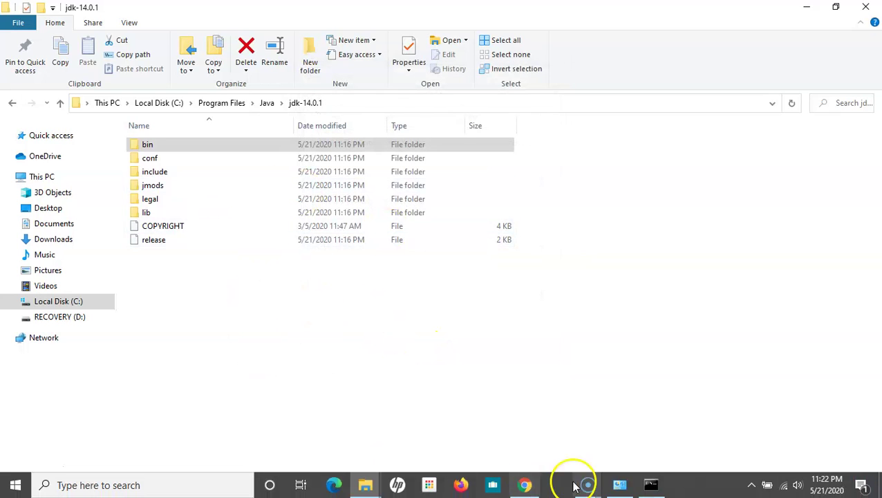
left_click(648, 482)
double_click(640, 14)
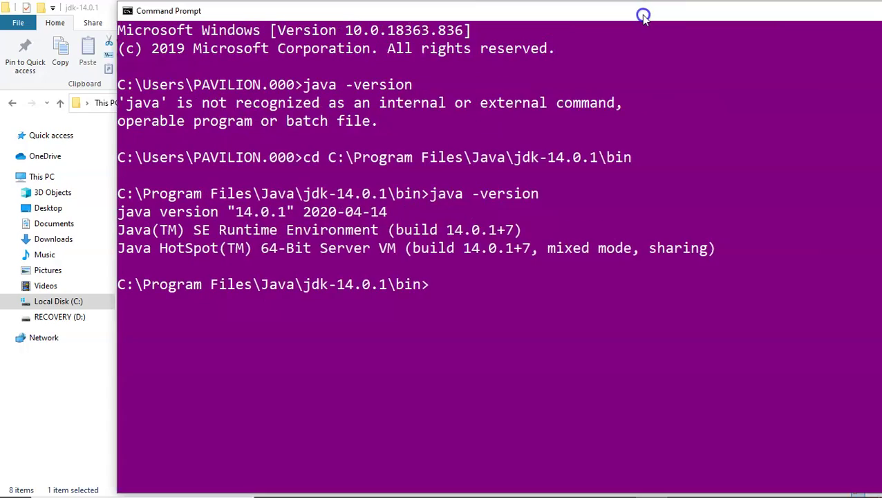
left_click(864, 10)
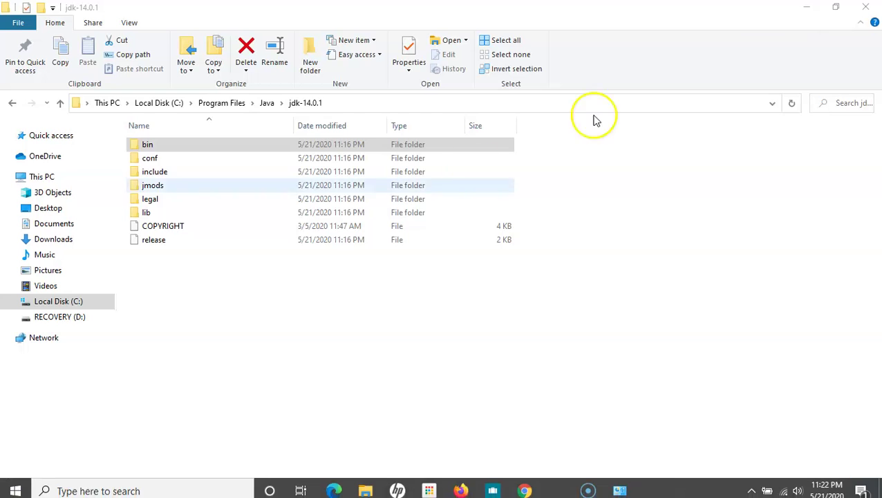
left_click(90, 484)
type("cmd")
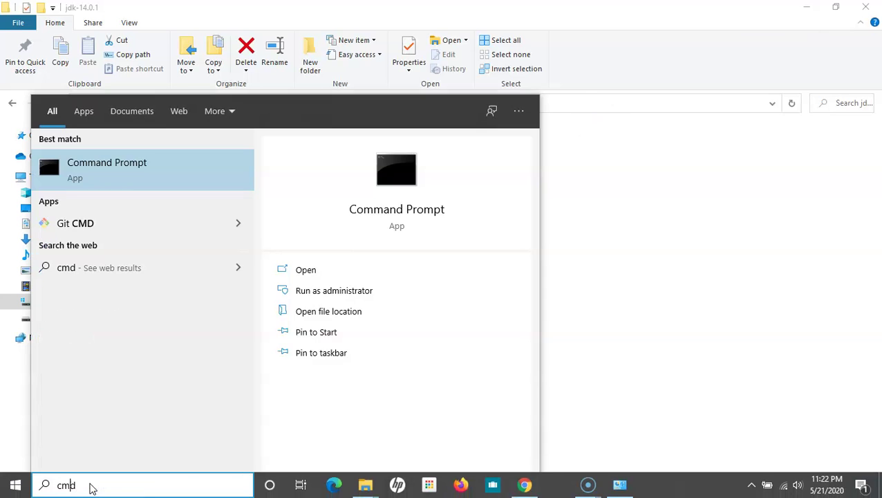
key("Return")
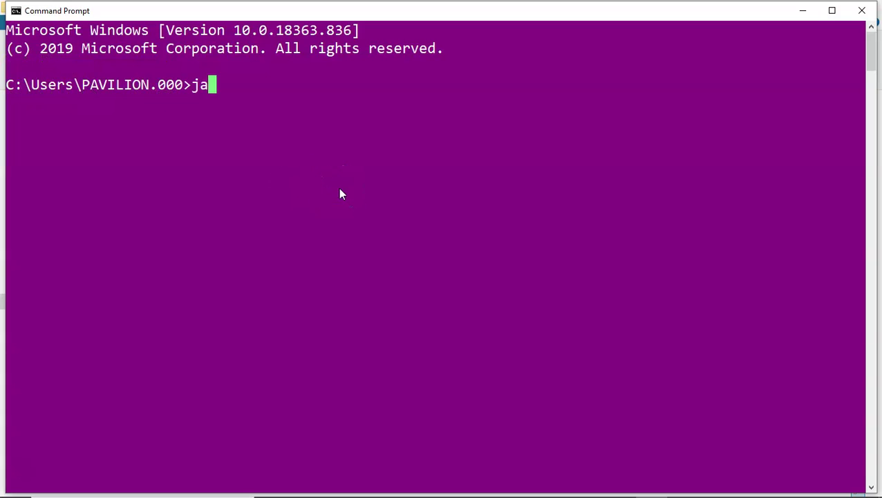
Check the Java version from the user folder with the command java -version.
type("va -versio")
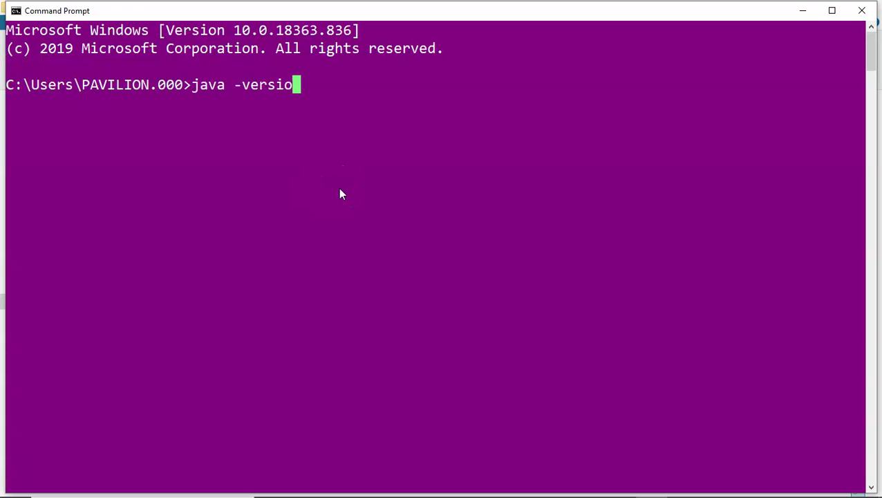
type("n")
key("Return")
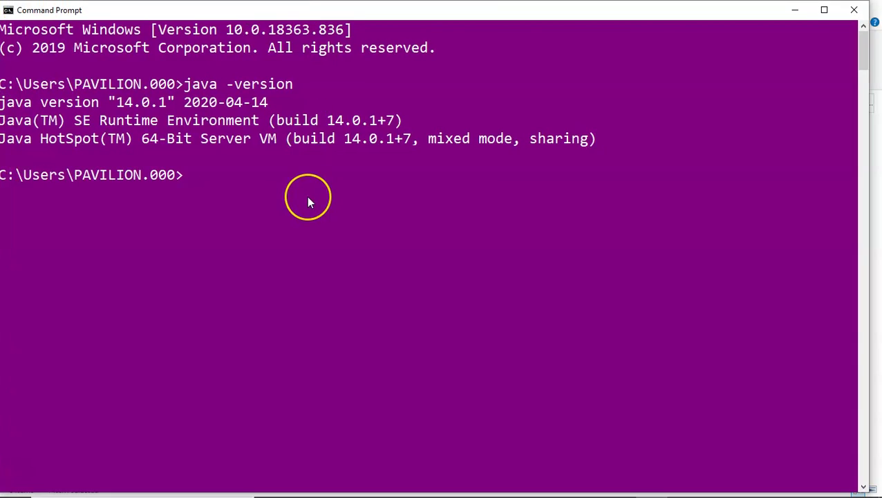
Change to the drive's root directory with cd \ and run java -version there.
type("cd \\")
key("Return")
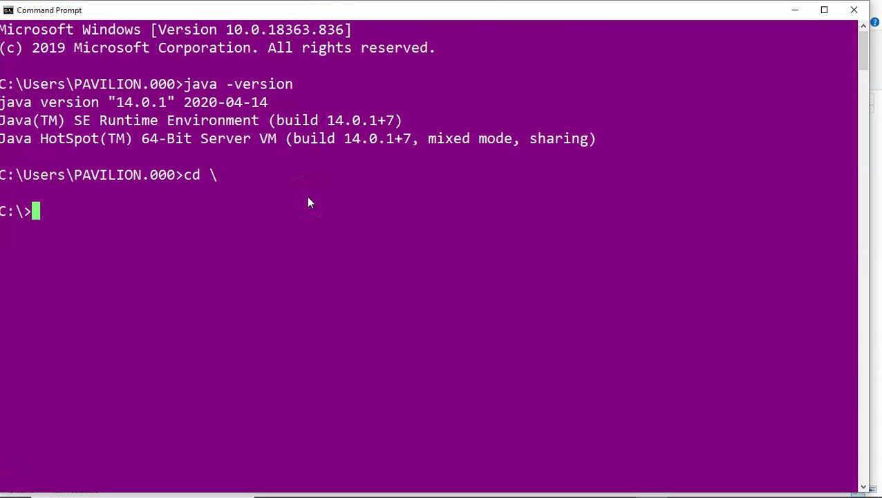
type("java -version")
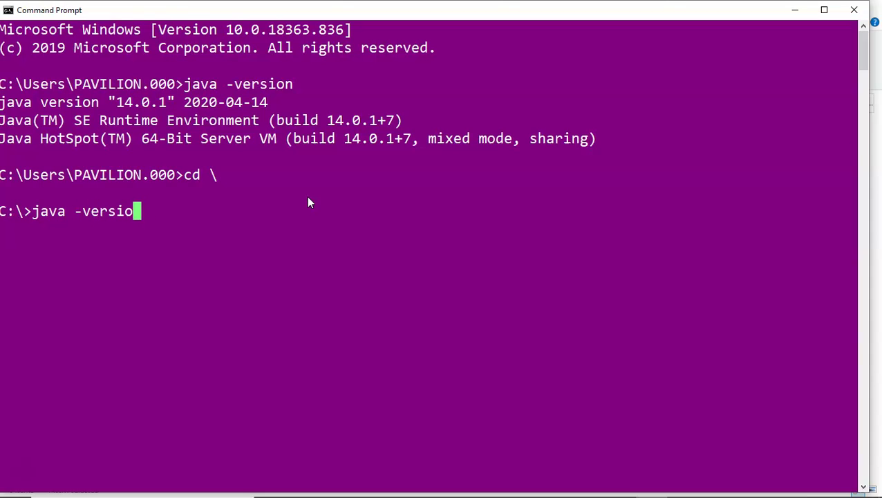
key("Return")
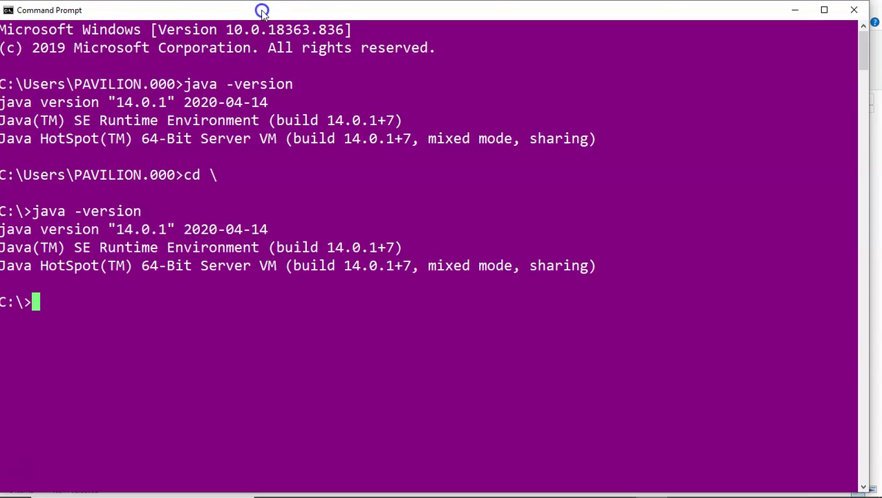
left_click_drag(264, 8, 278, 9)
left_click(267, 129)
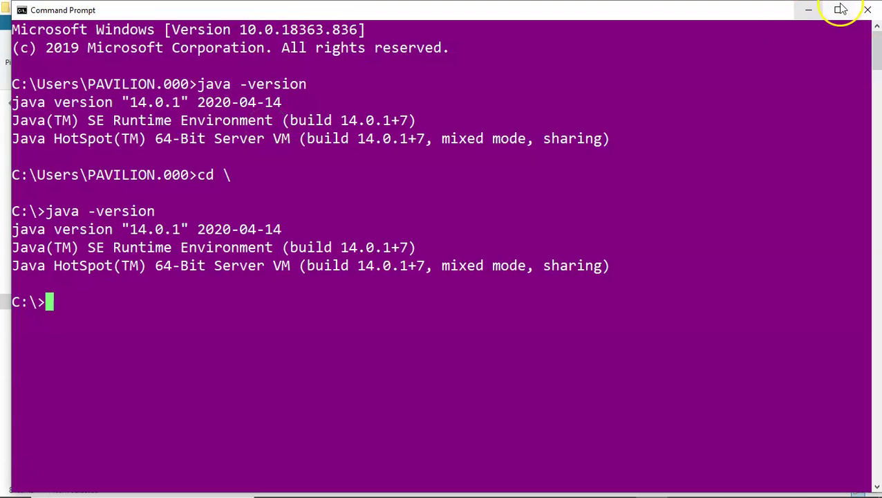
Minimize the Command Prompt and switch to Chrome to view the Selenium With Java slide on setting up the development environment.
left_click(809, 10)
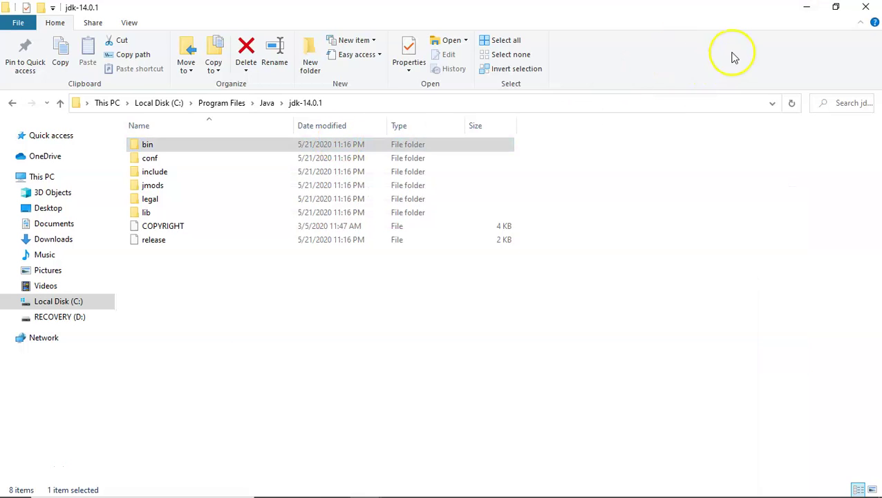
mouse_move(381, 493)
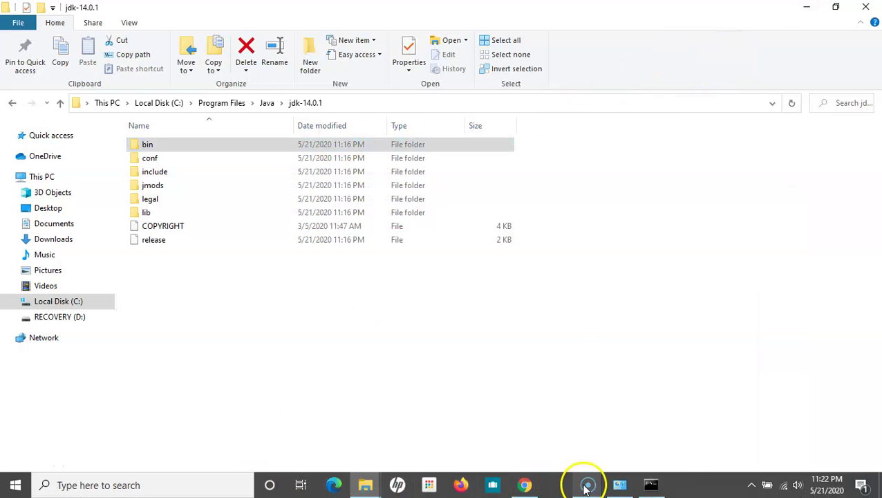
left_click(527, 486)
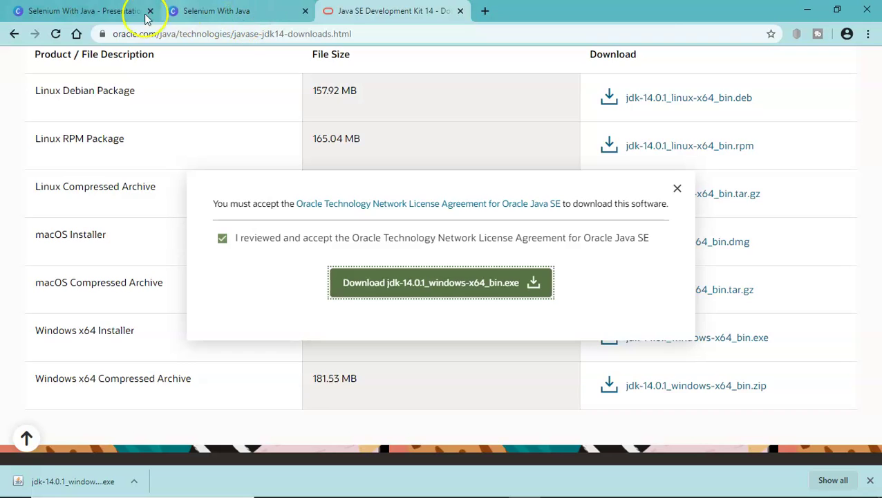
left_click(226, 12)
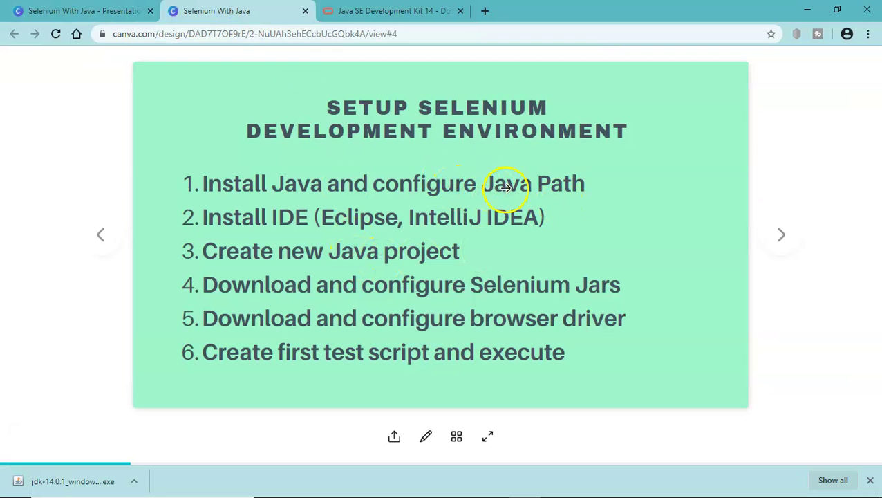